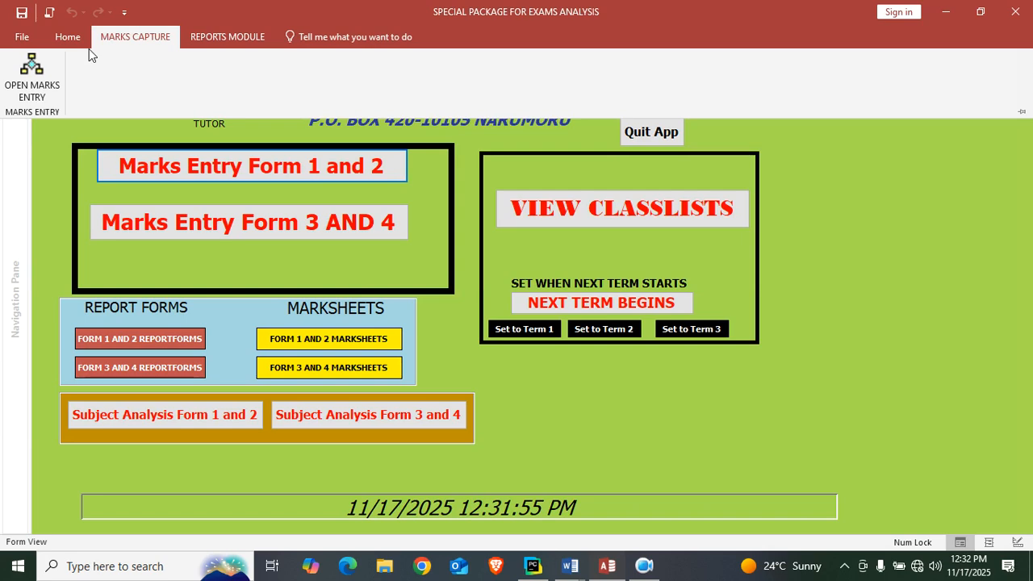
Close the exams analysis database and open the Library Management System database from the desktop, dismissing its code editor.
click(1006, 11)
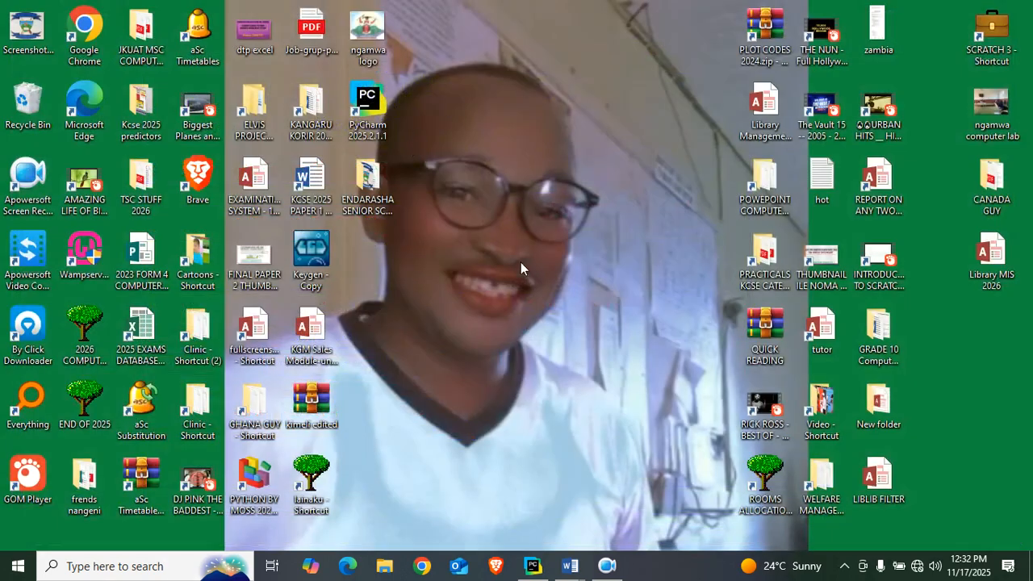
double_click(767, 118)
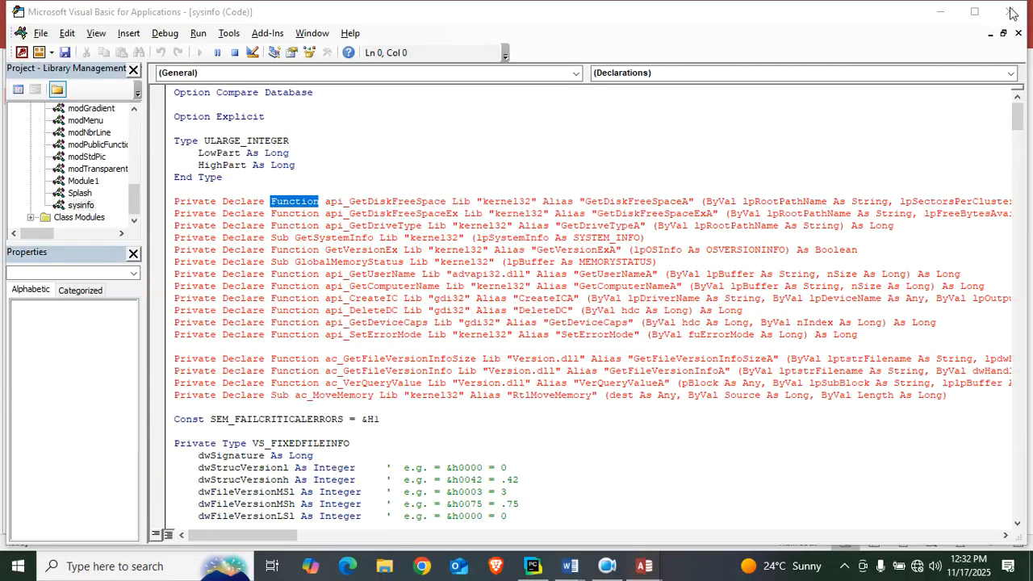
key(Return)
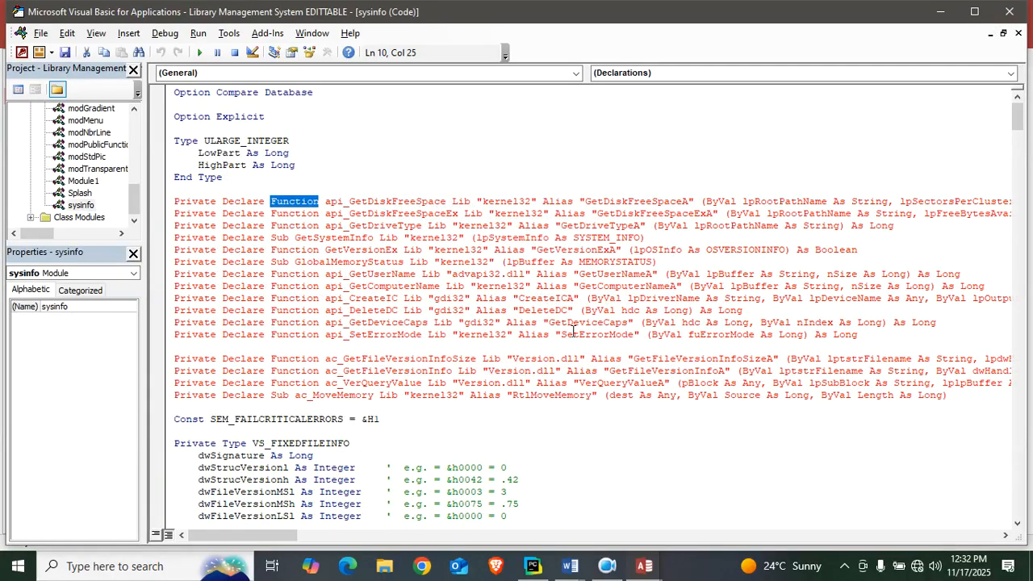
click(999, 14)
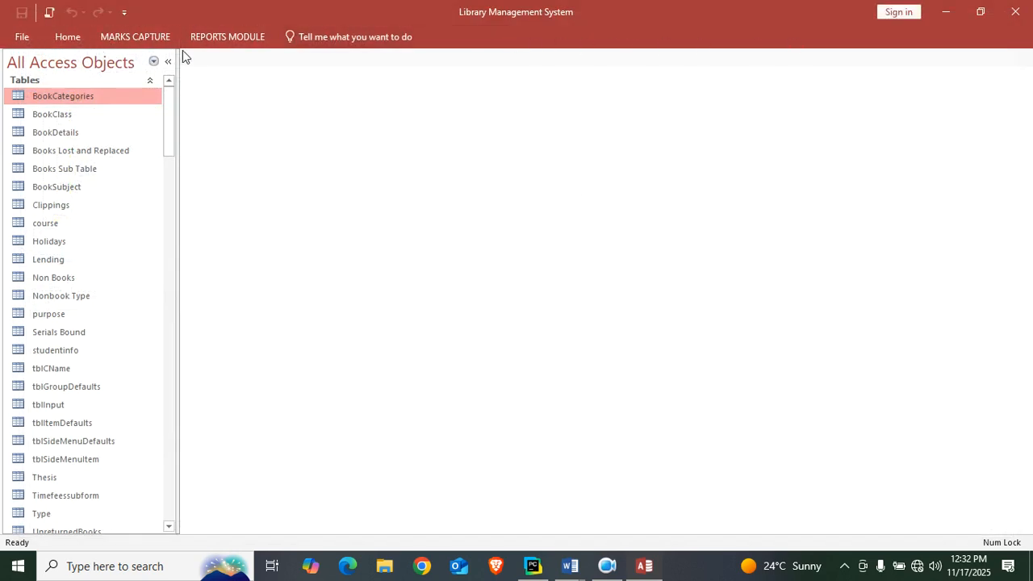
Try the custom OPEN MARKS ENTRY command in the Library Management System, and close the database.
click(228, 39)
click(122, 43)
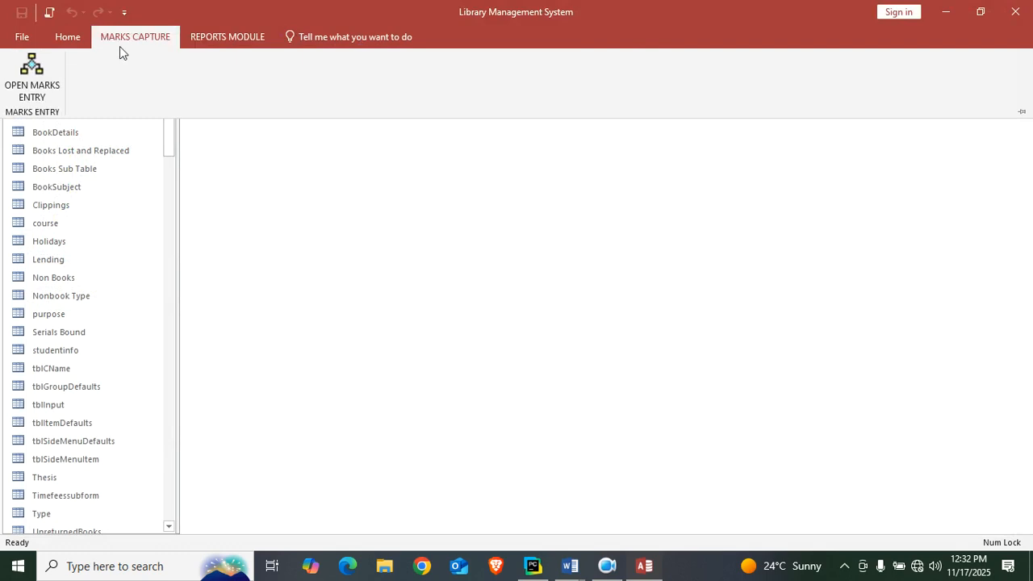
click(48, 81)
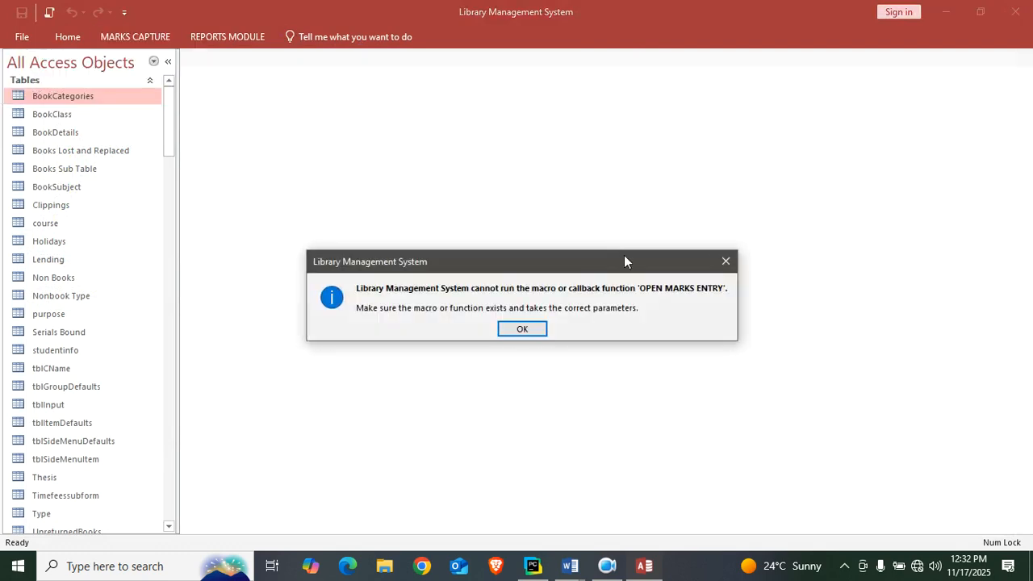
click(524, 330)
click(1008, 13)
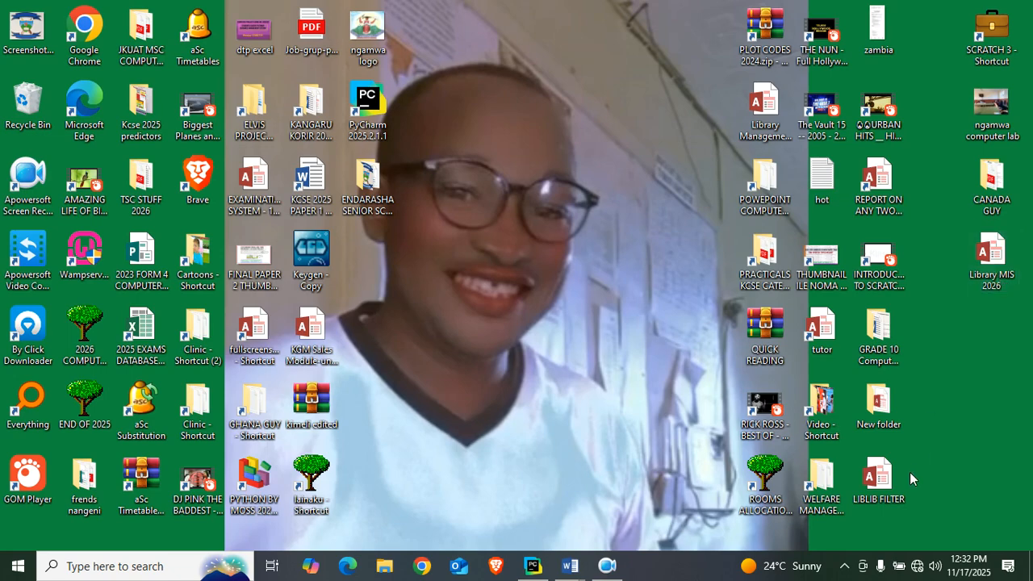
Open the LIBLIB FILTER database from the desktop and bring up its ribbon customization options.
double_click(879, 481)
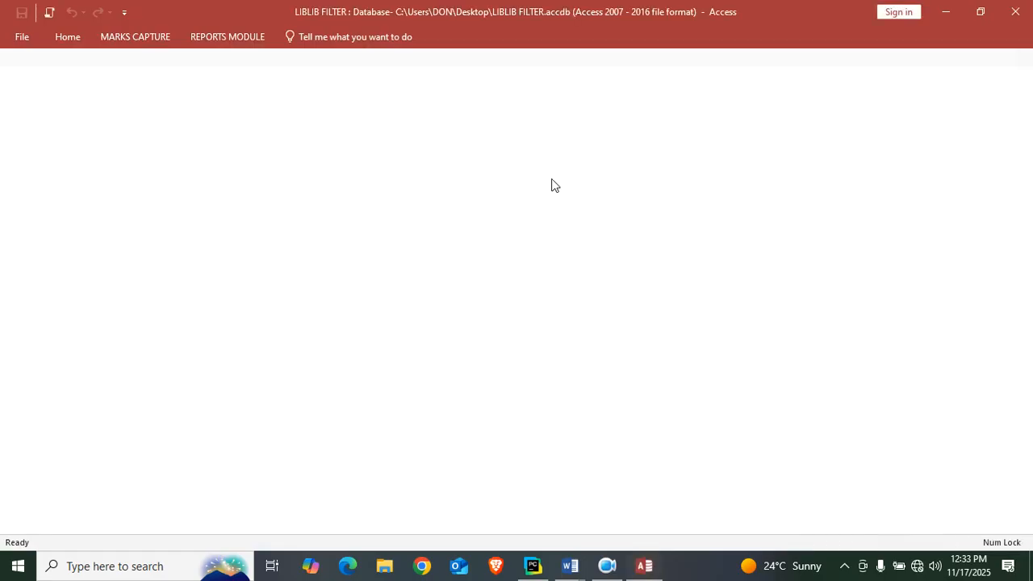
click(28, 39)
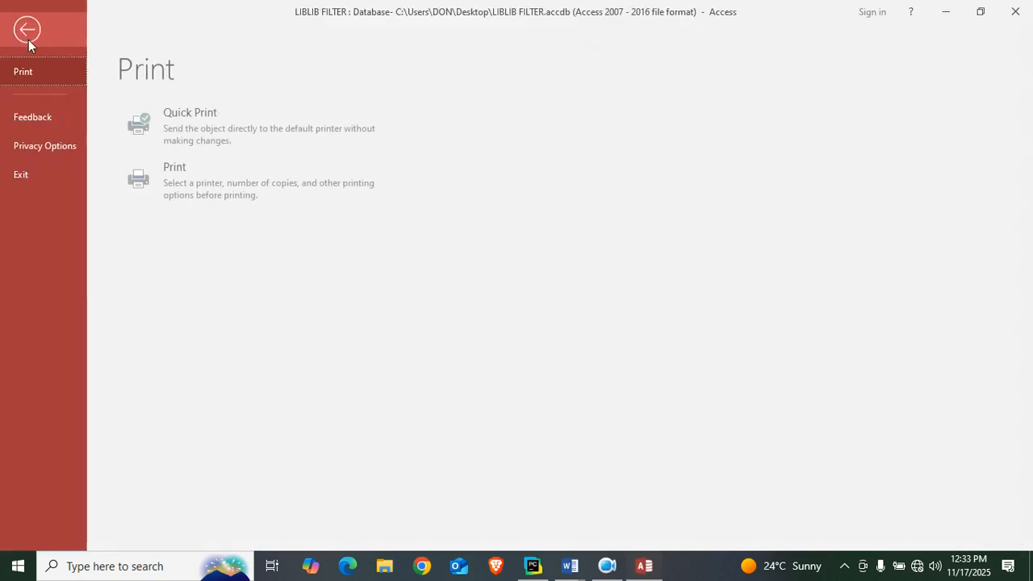
click(56, 154)
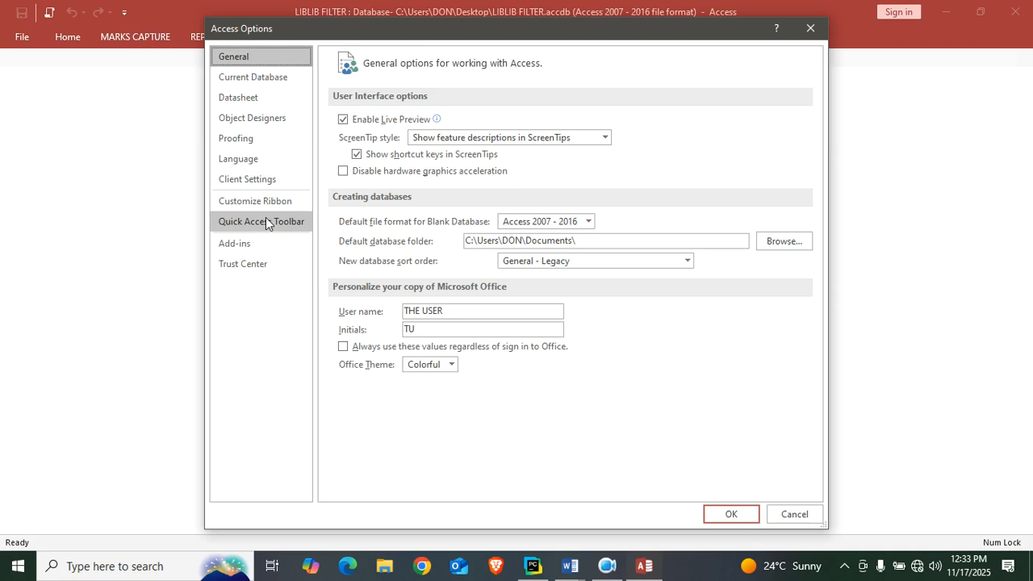
click(249, 201)
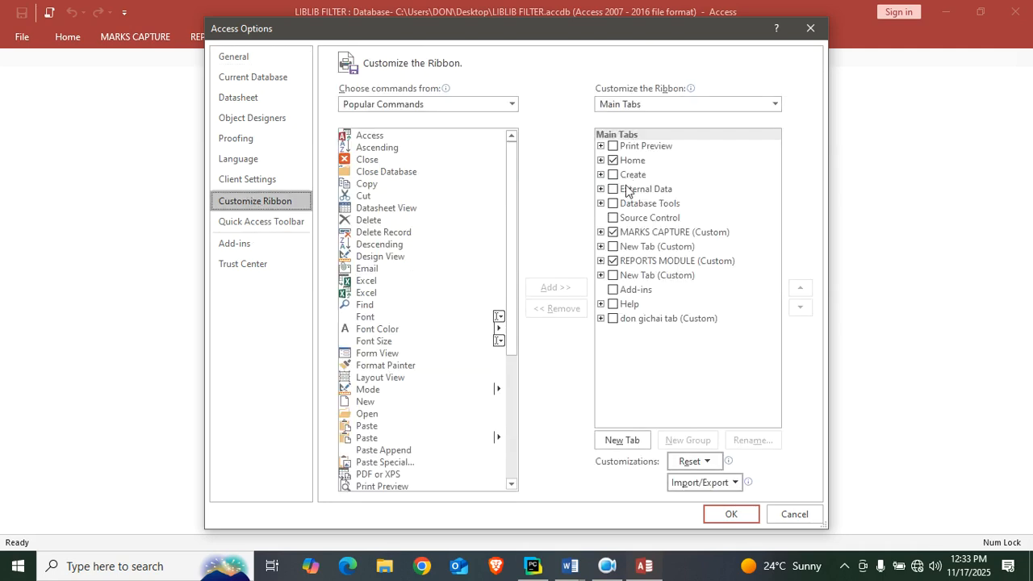
Enable the Print Preview, Create, External Data, Database Tools and Source Control tabs for the ribbon.
click(614, 146)
click(613, 146)
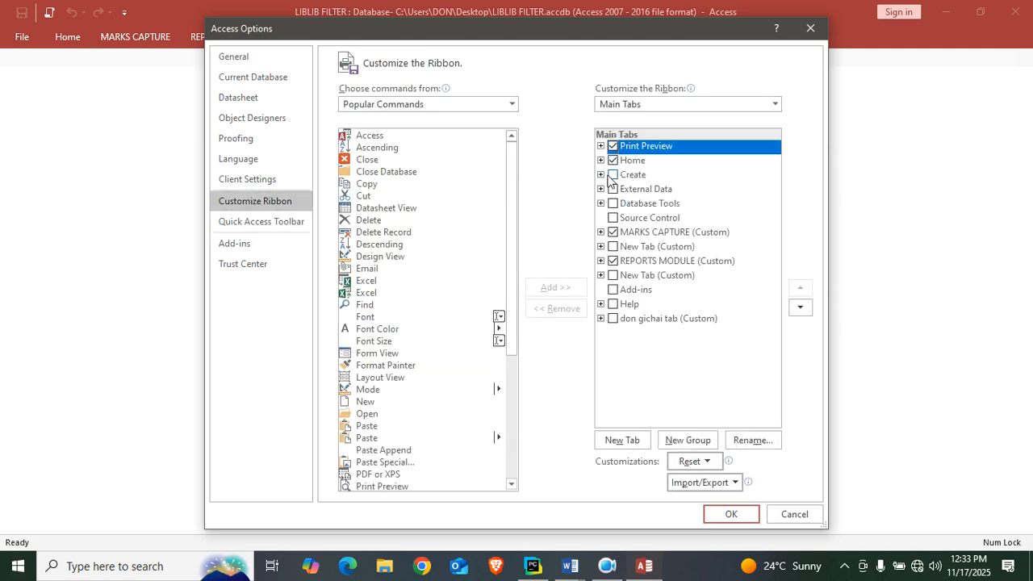
click(612, 174)
click(613, 189)
click(612, 204)
click(613, 218)
Disable the custom MARKS CAPTURE and REPORTS MODULE tabs, keeping the custom New Tab between them disabled.
click(613, 246)
click(612, 232)
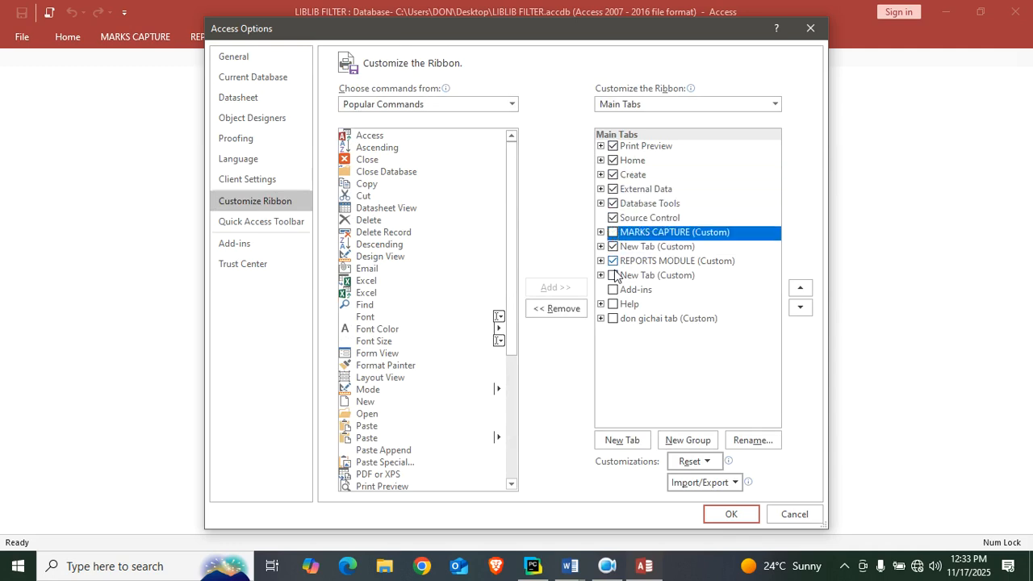
click(612, 260)
click(612, 246)
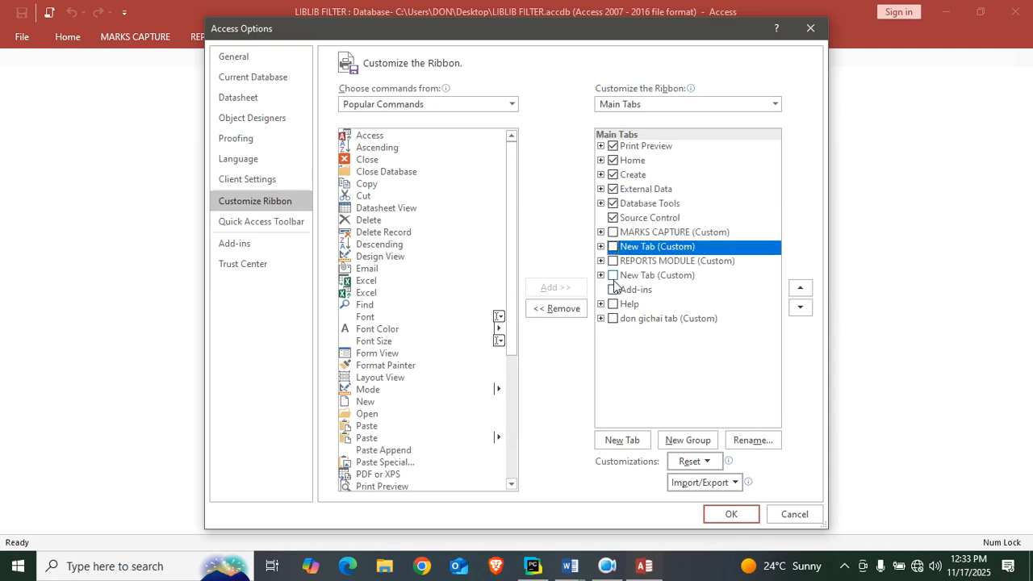
Enable the Add-ins and Help tabs for the ribbon and apply the customization.
click(613, 290)
click(612, 305)
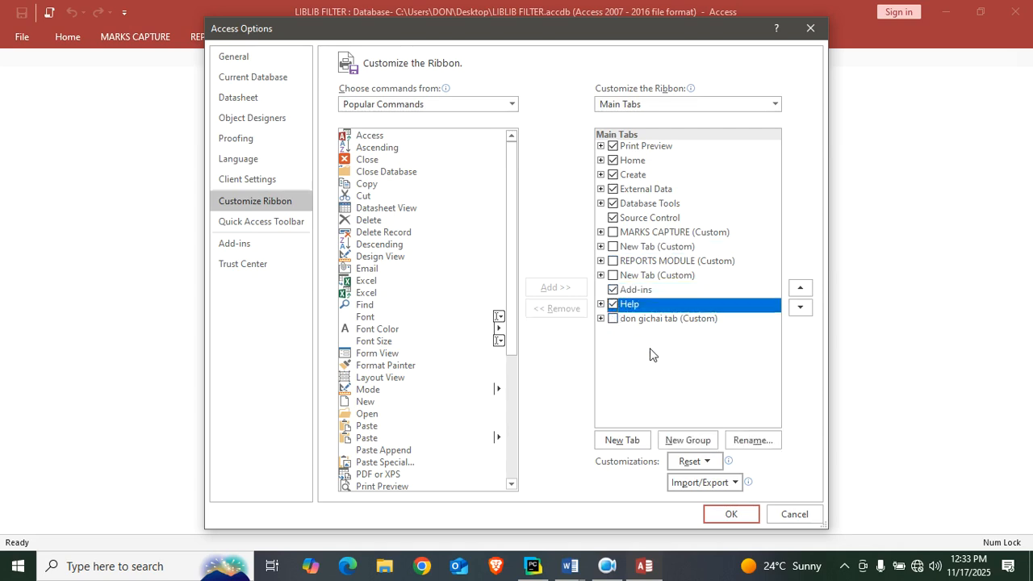
click(730, 514)
Restart the LIBLIB FILTER database to check which ribbon tabs it shows, and close it.
click(1015, 11)
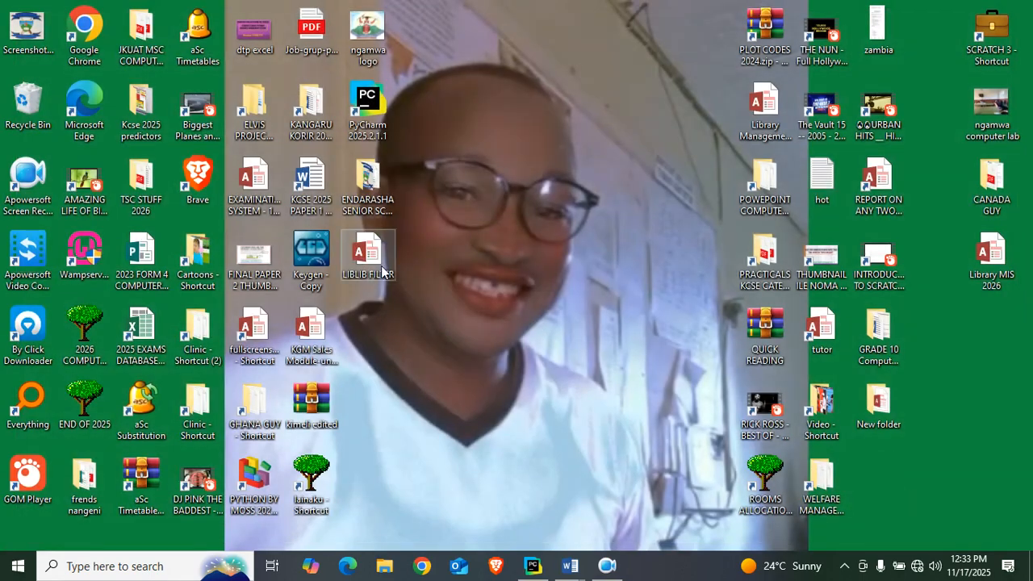
double_click(379, 267)
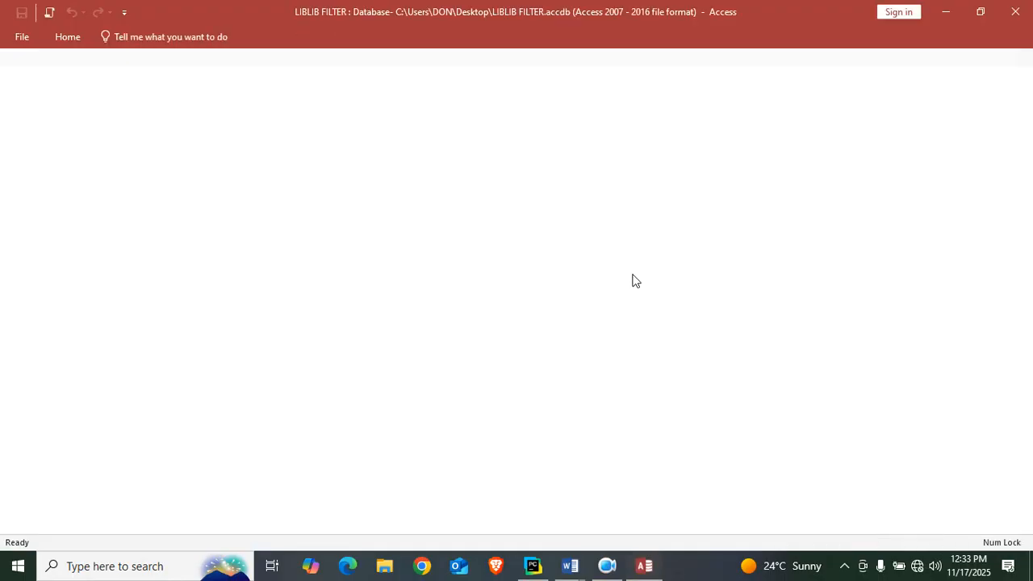
click(1015, 12)
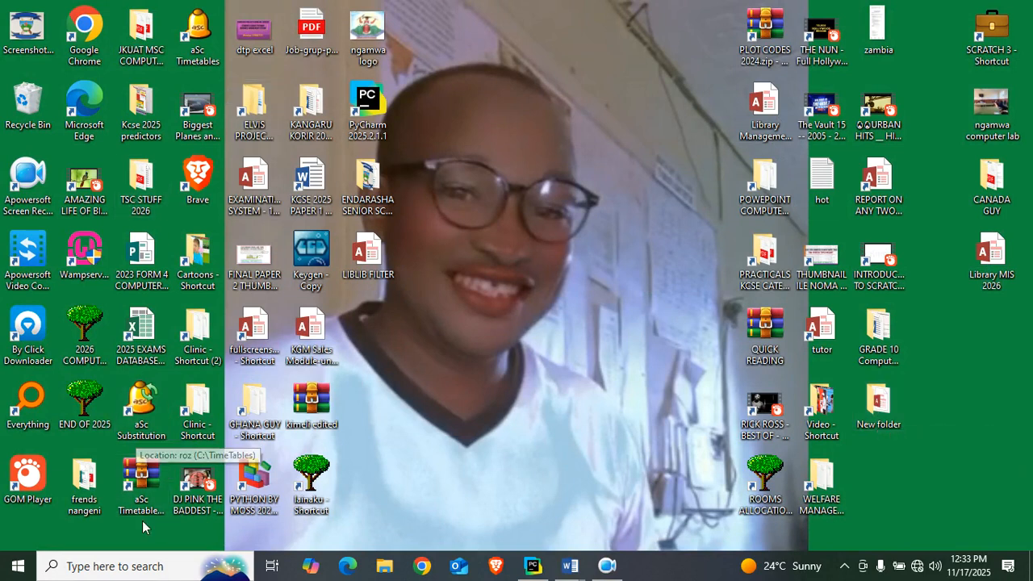
Open the Tunaweza Youth empowerment program system database from the 2026 COMPUTER PROJECT PRO folder and look through its ribbon tabs.
double_click(79, 325)
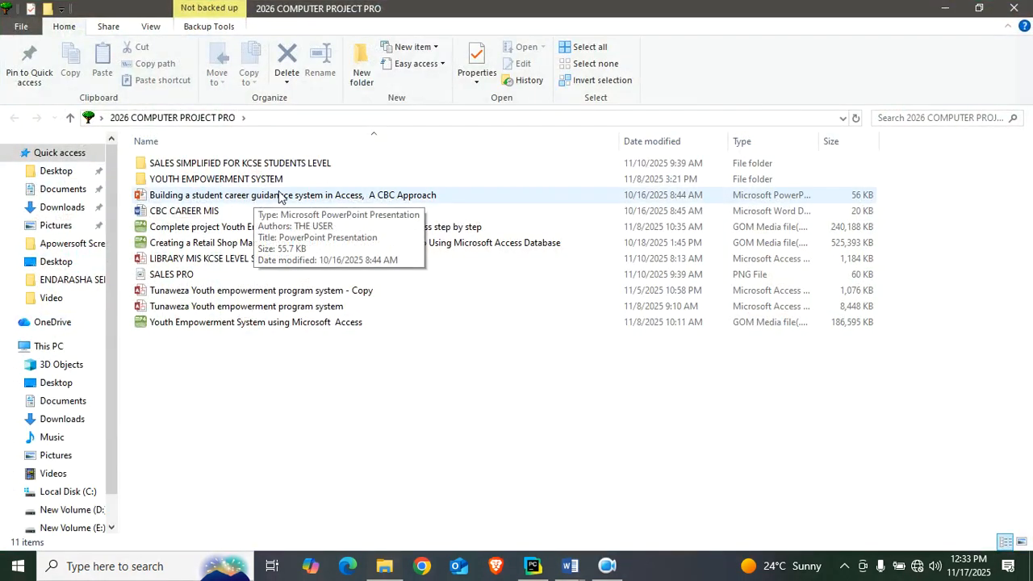
double_click(290, 307)
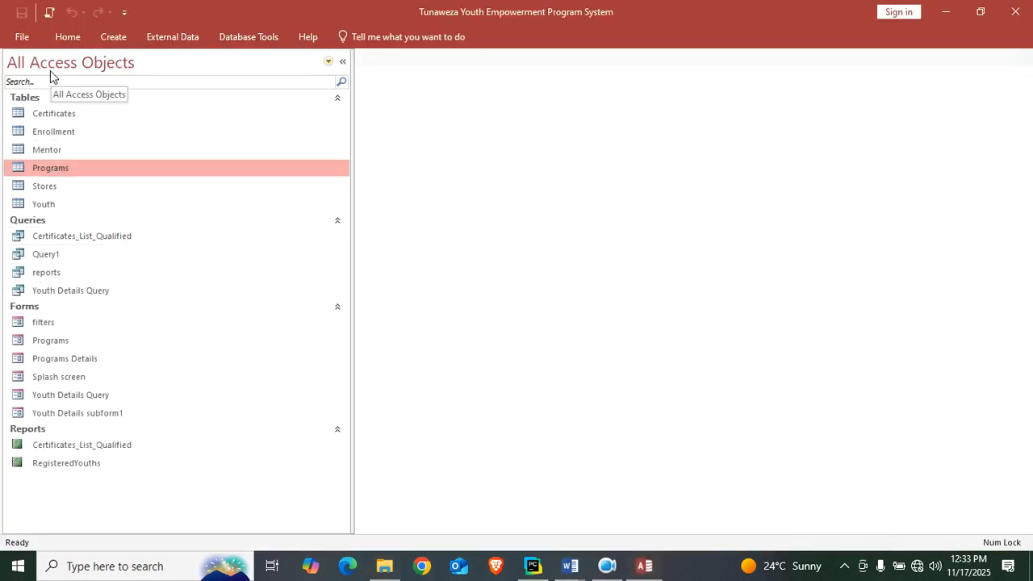
click(68, 37)
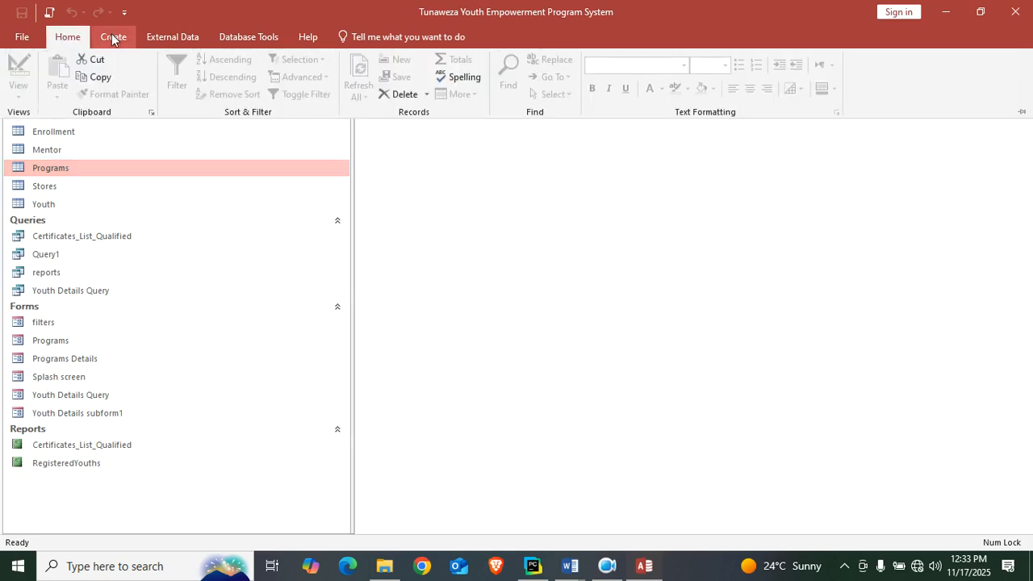
click(113, 37)
click(171, 37)
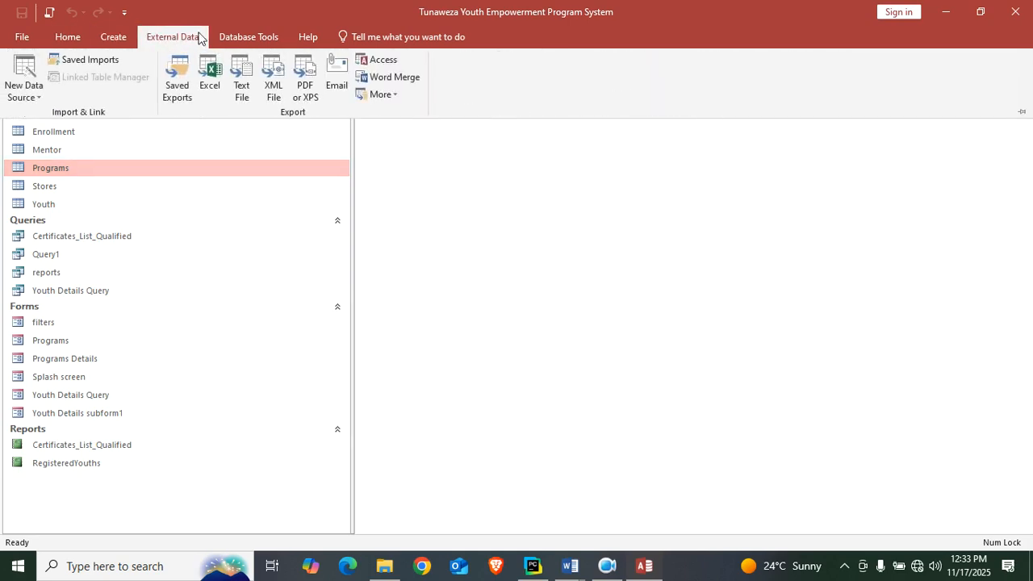
click(242, 37)
click(475, 296)
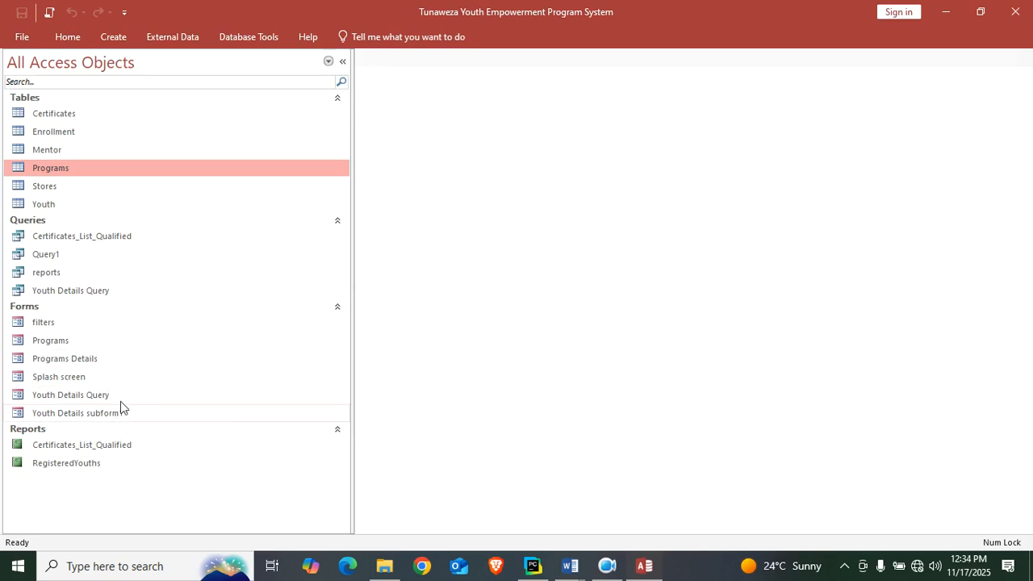
View the Programs Details form and close it.
click(109, 363)
double_click(109, 363)
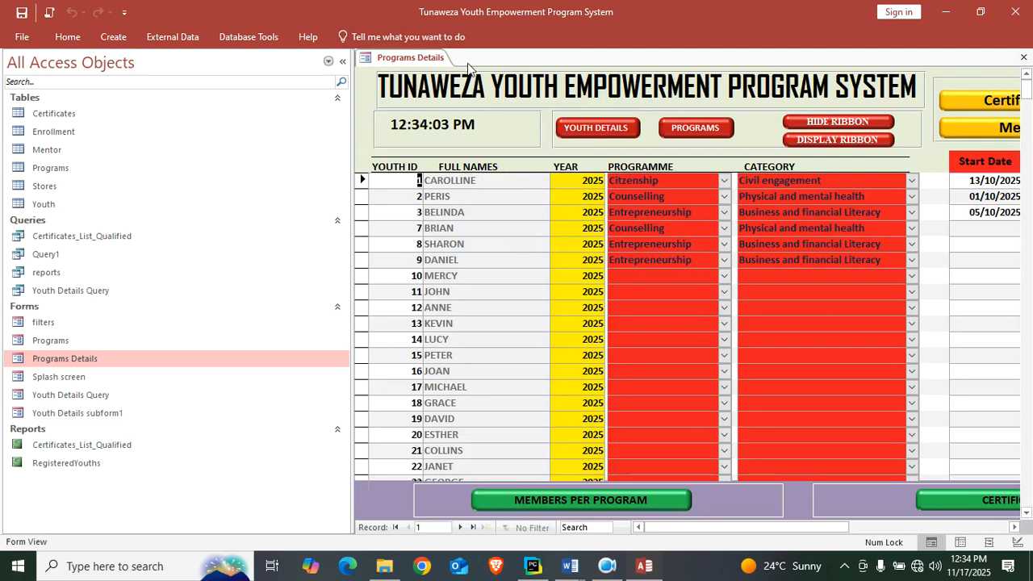
right_click(419, 58)
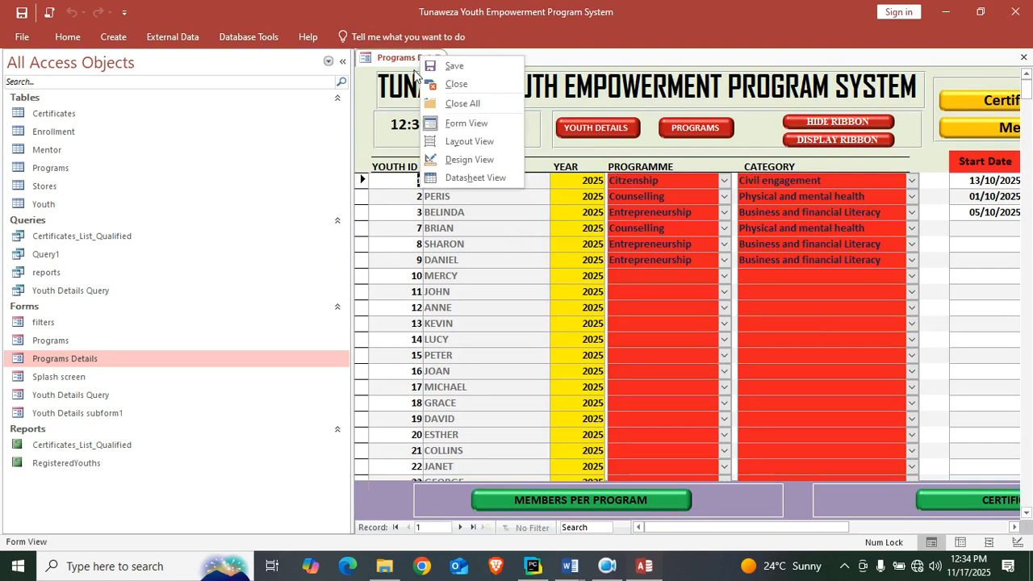
click(457, 85)
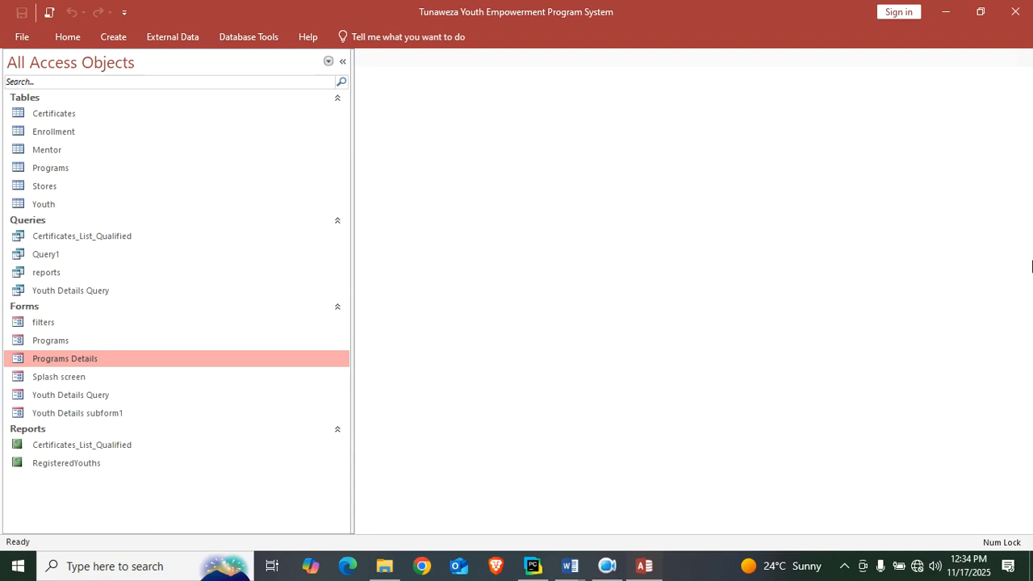
Add a new custom tab to the ribbon through the ribbon customization options.
click(124, 16)
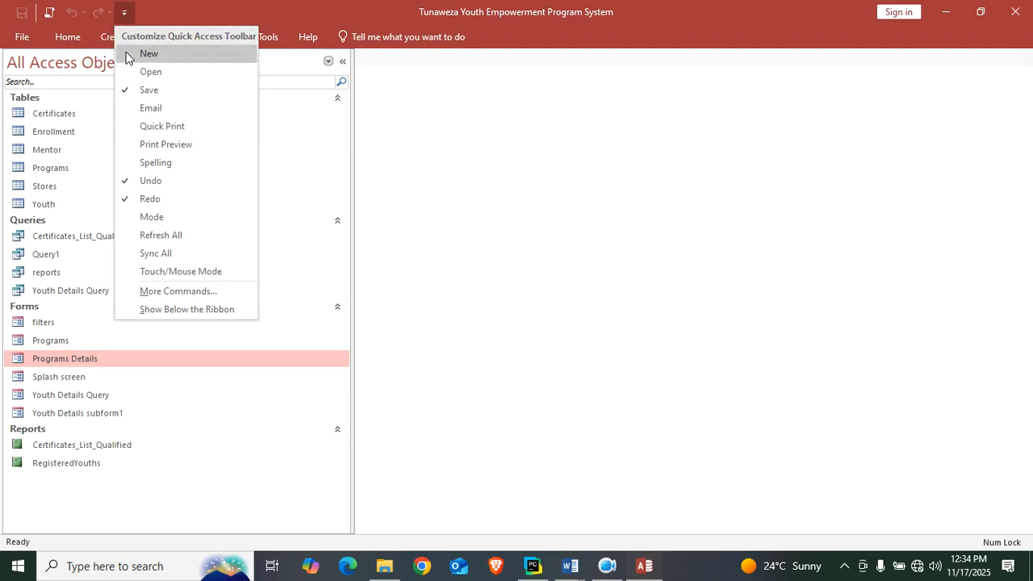
click(217, 296)
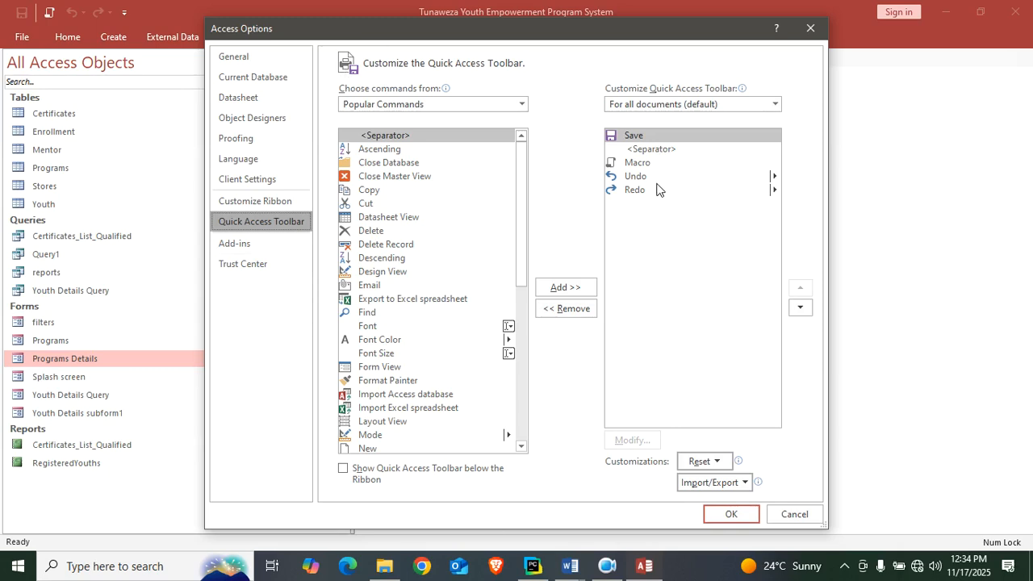
click(255, 204)
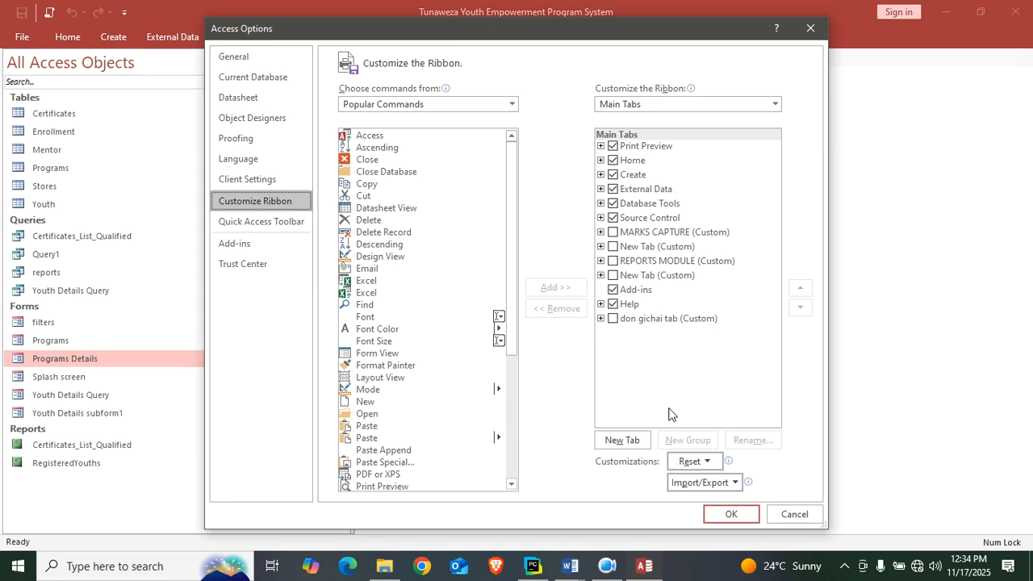
click(621, 440)
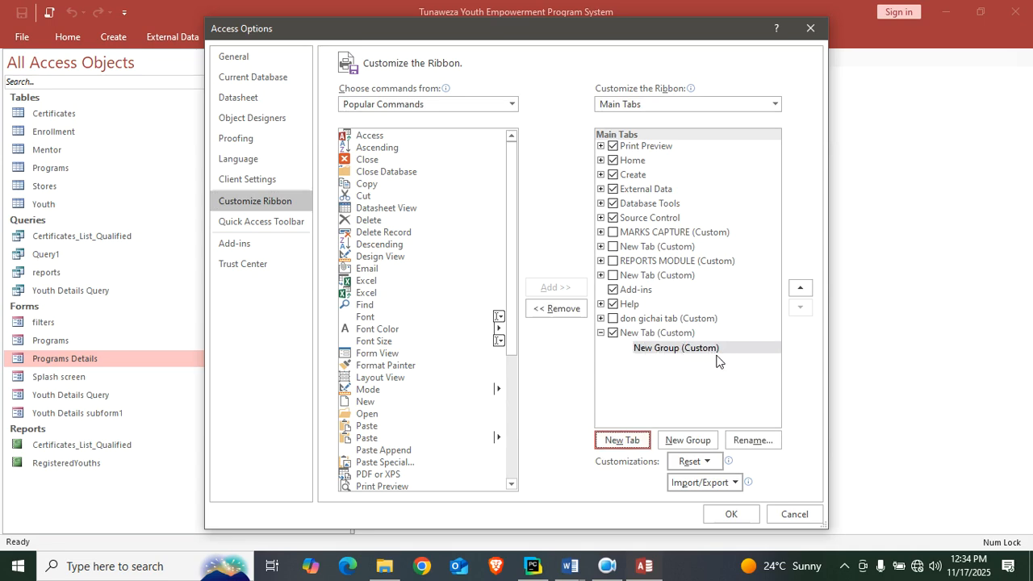
Rename the newly added custom tab as PROGRAMS.
click(661, 334)
right_click(661, 334)
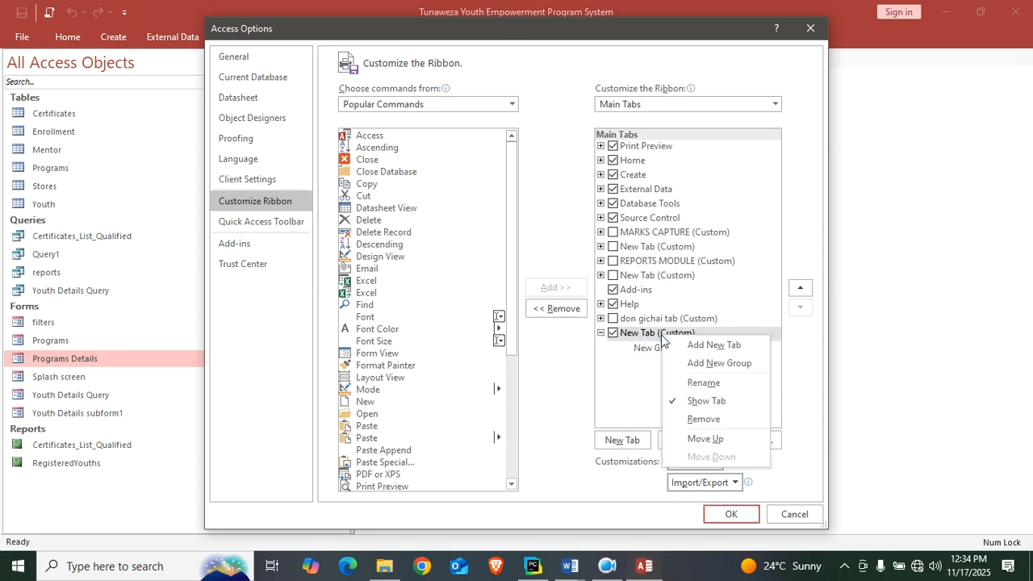
click(722, 384)
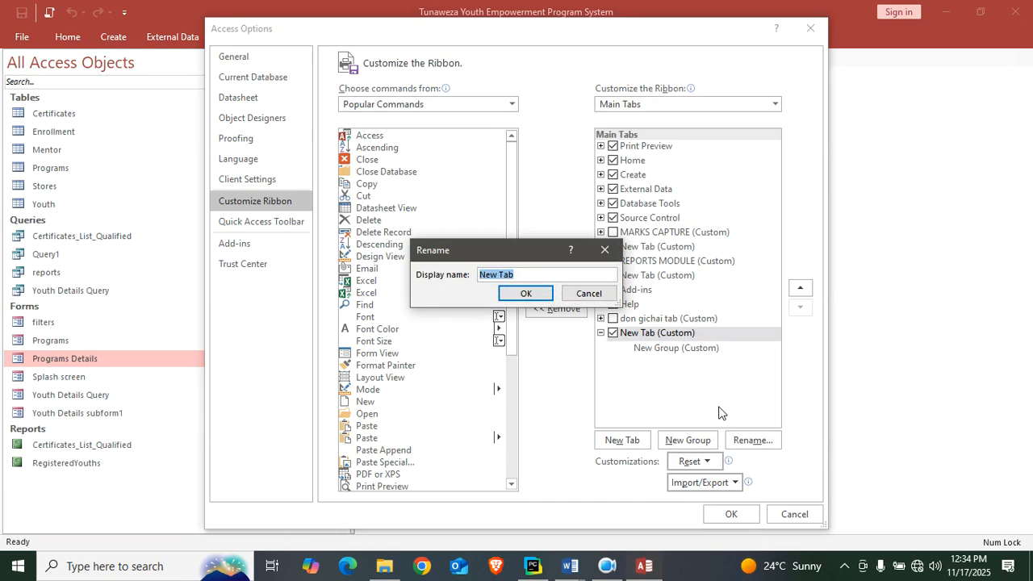
text(PROGRAMS)
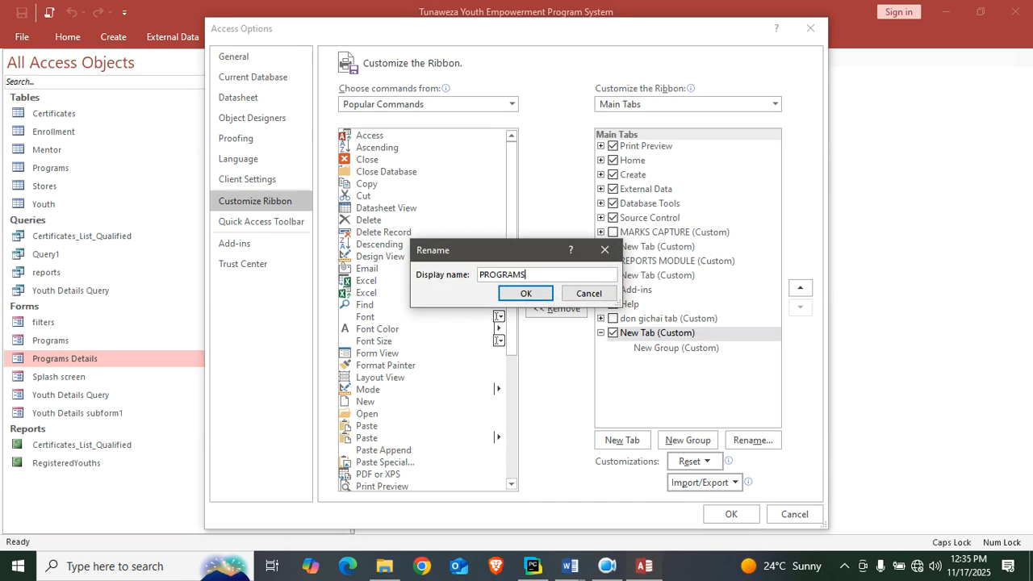
click(524, 295)
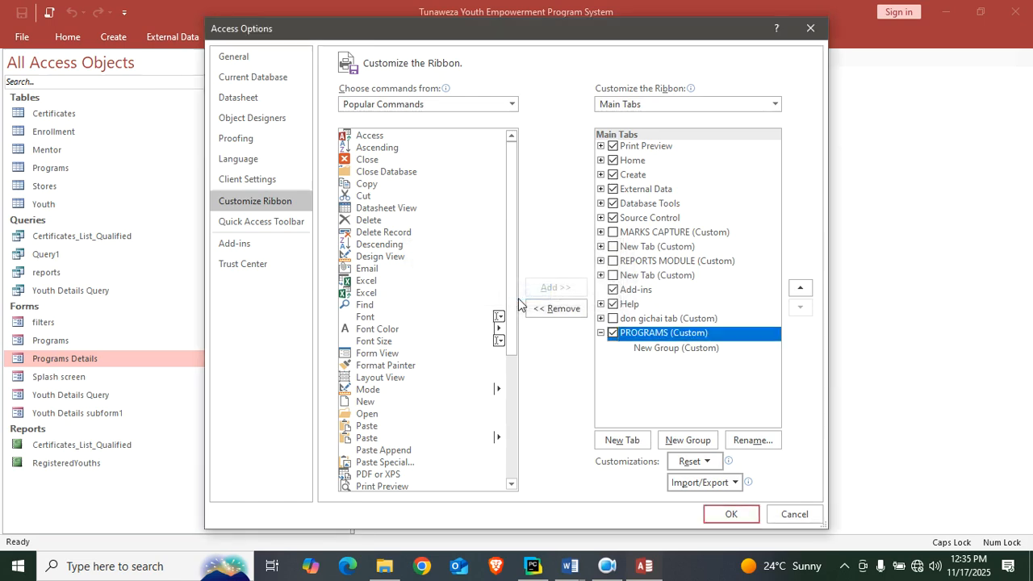
Rename the new group under the PROGRAMS custom tab as DETAILS and collapse the tab.
click(672, 348)
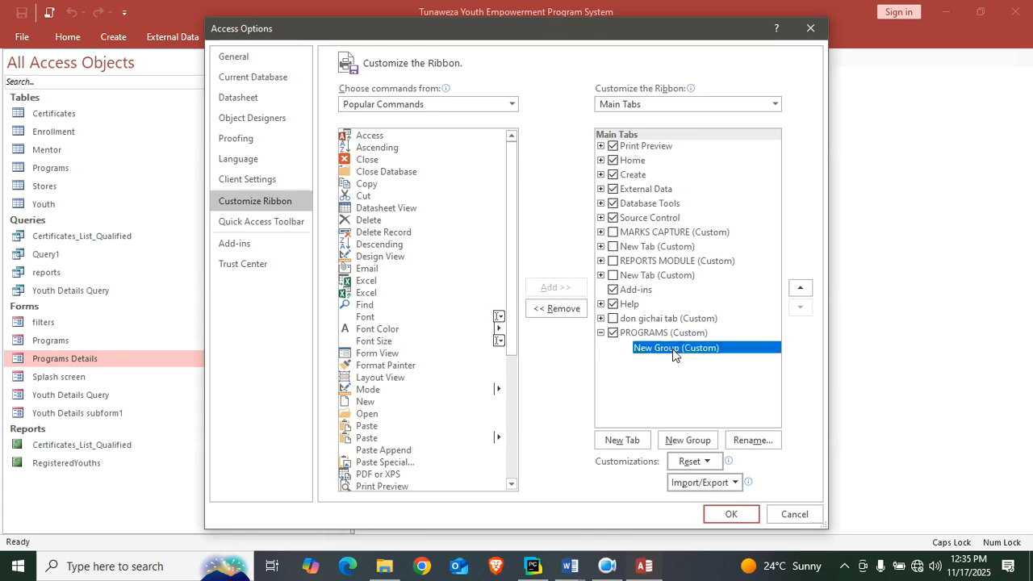
right_click(674, 351)
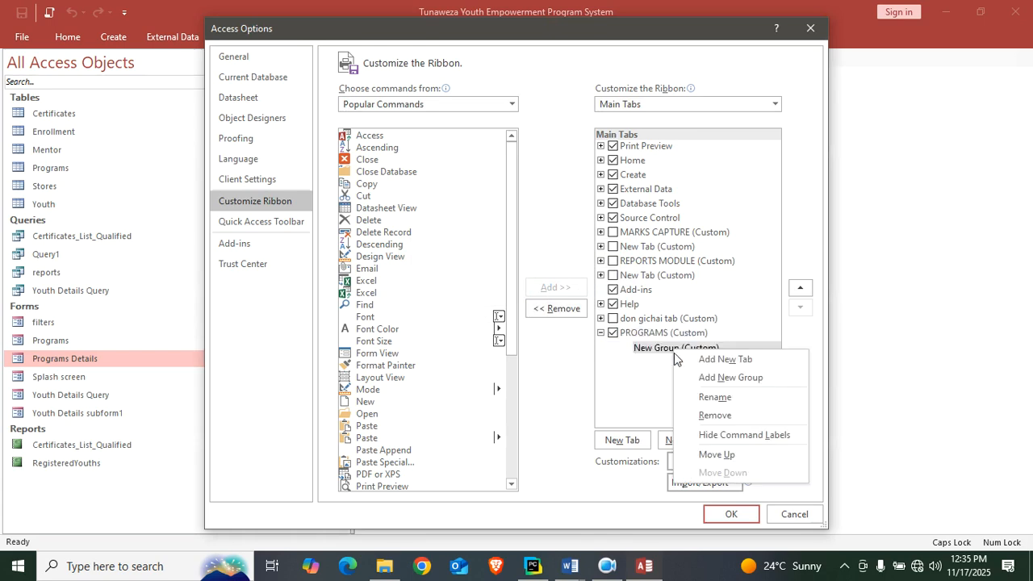
click(749, 398)
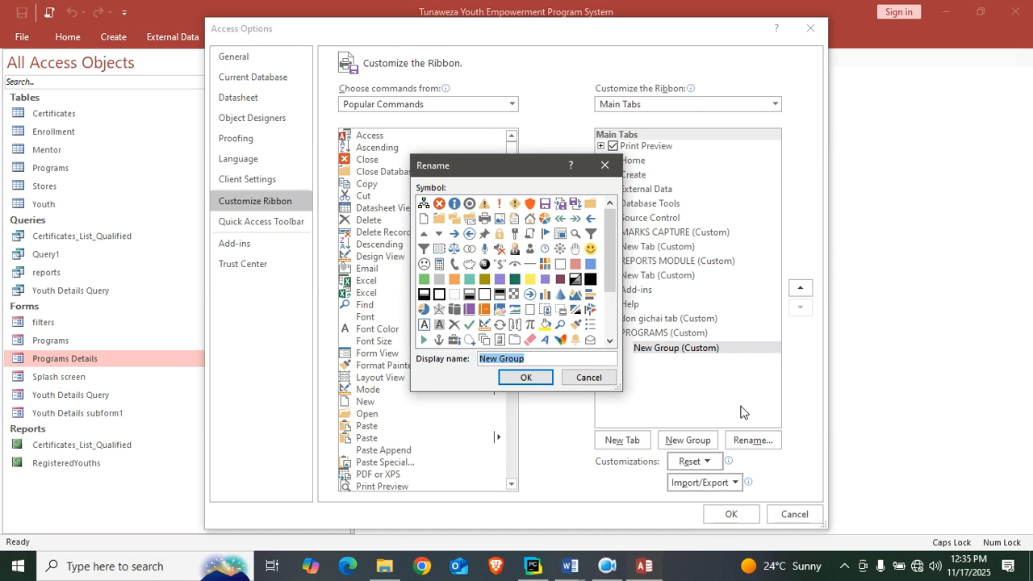
text(DETAILS)
key(Return)
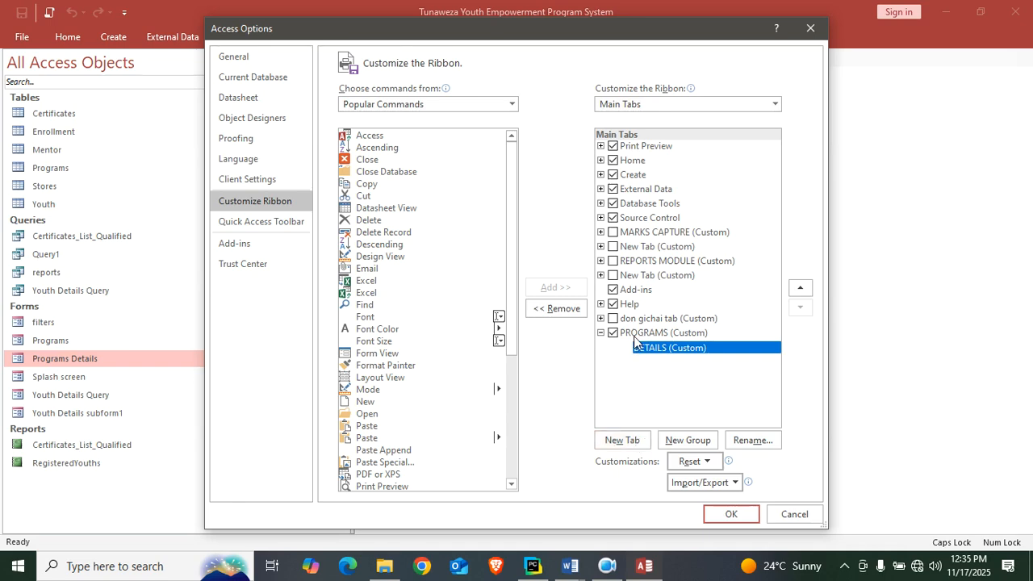
click(601, 333)
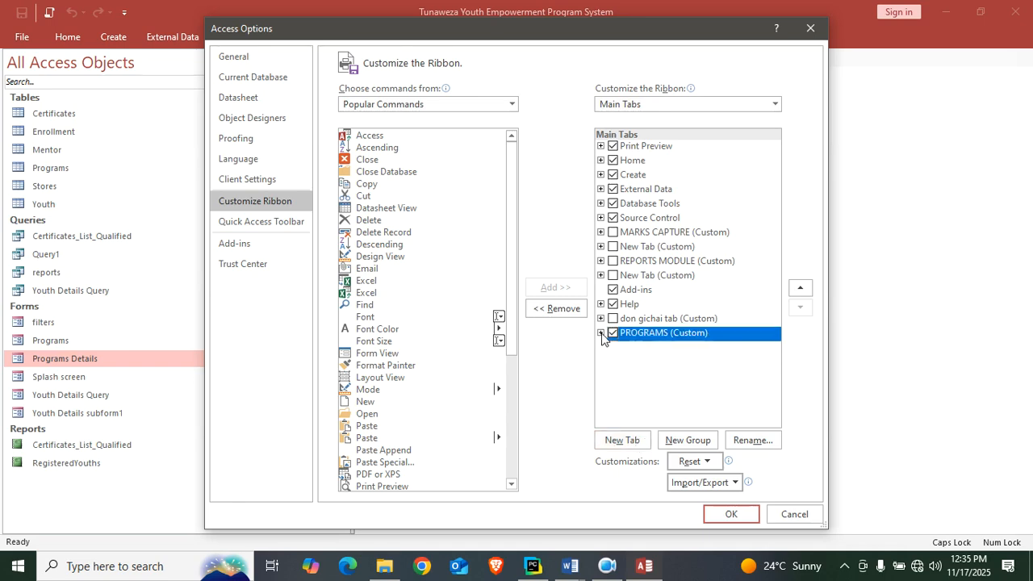
Add another custom tab after PROGRAMS and rename it as YOUTHS.
click(622, 440)
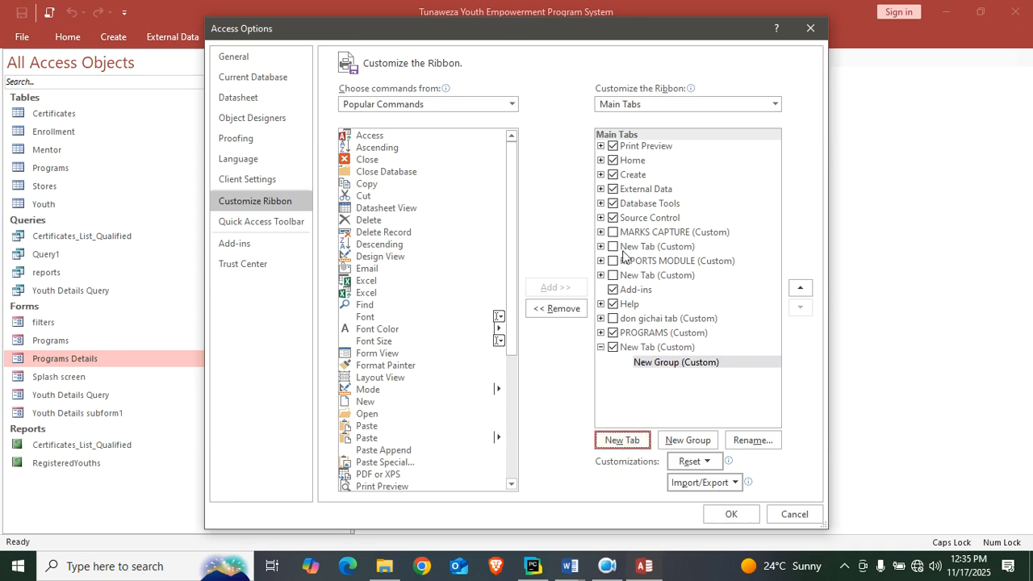
right_click(647, 350)
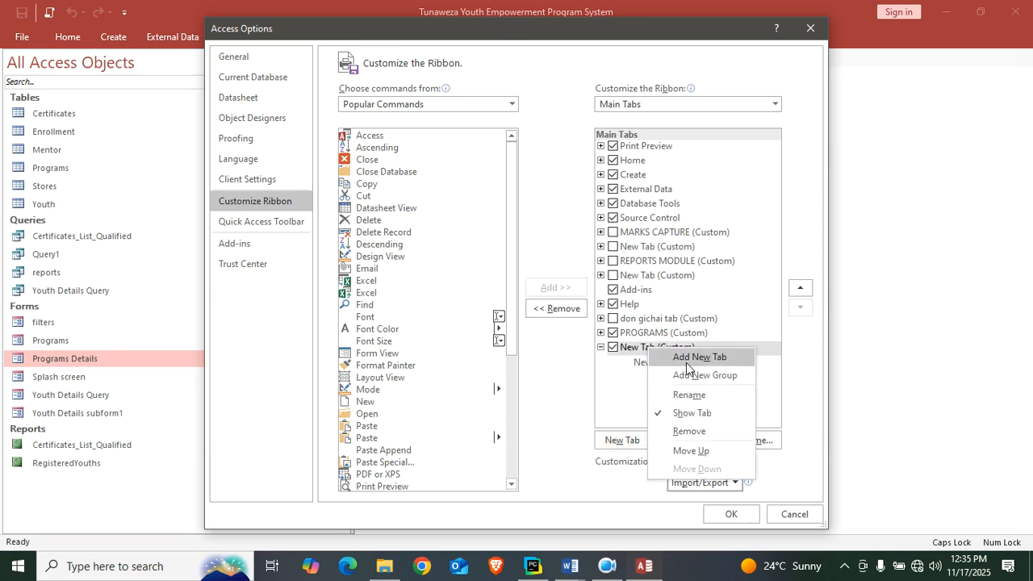
click(700, 395)
key(Caps_Lock)
text(y)
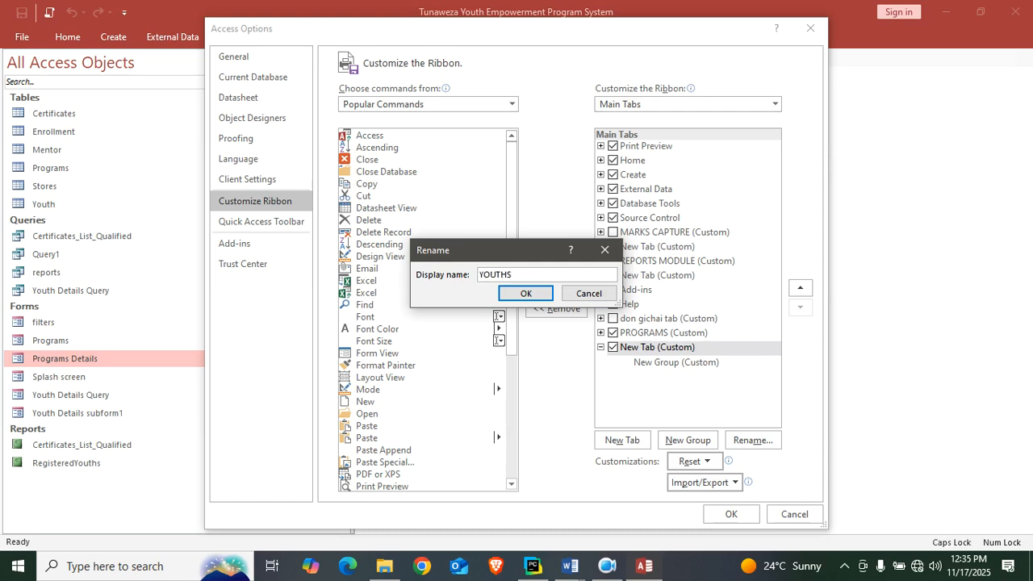
click(525, 293)
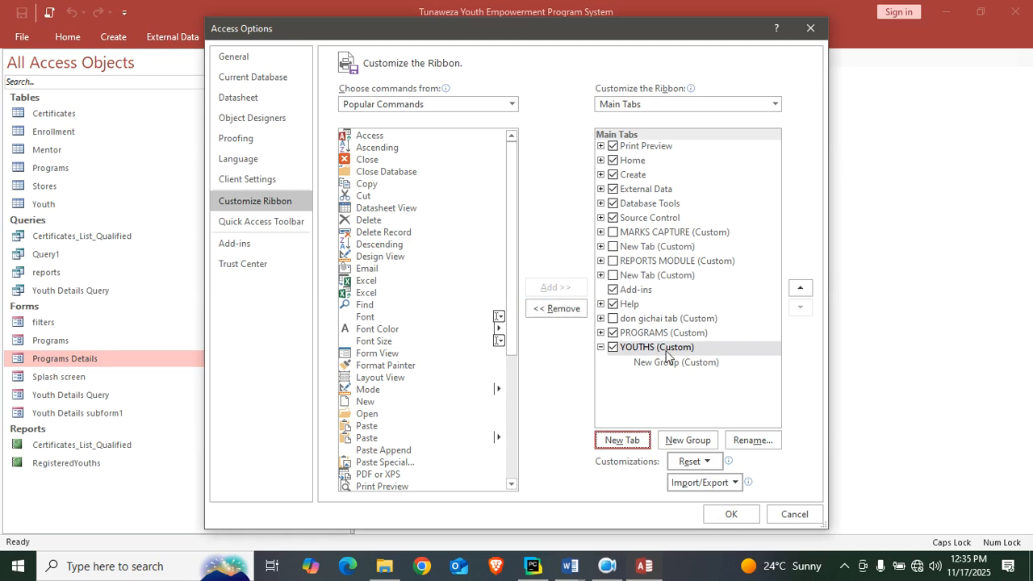
Rename the new group under the YOUTHS tab as Youth details and apply the ribbon customizations.
click(662, 363)
right_click(662, 363)
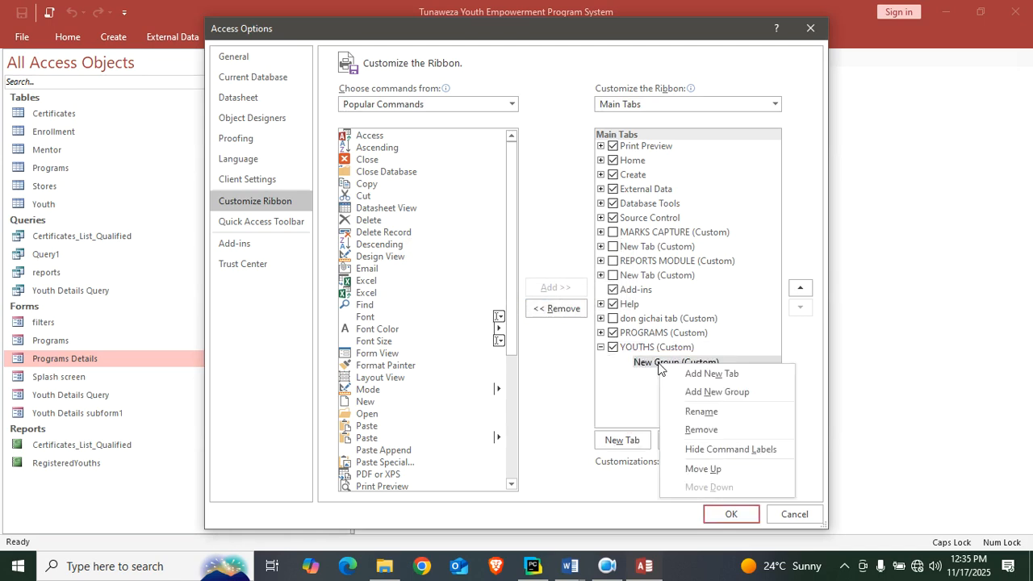
click(721, 413)
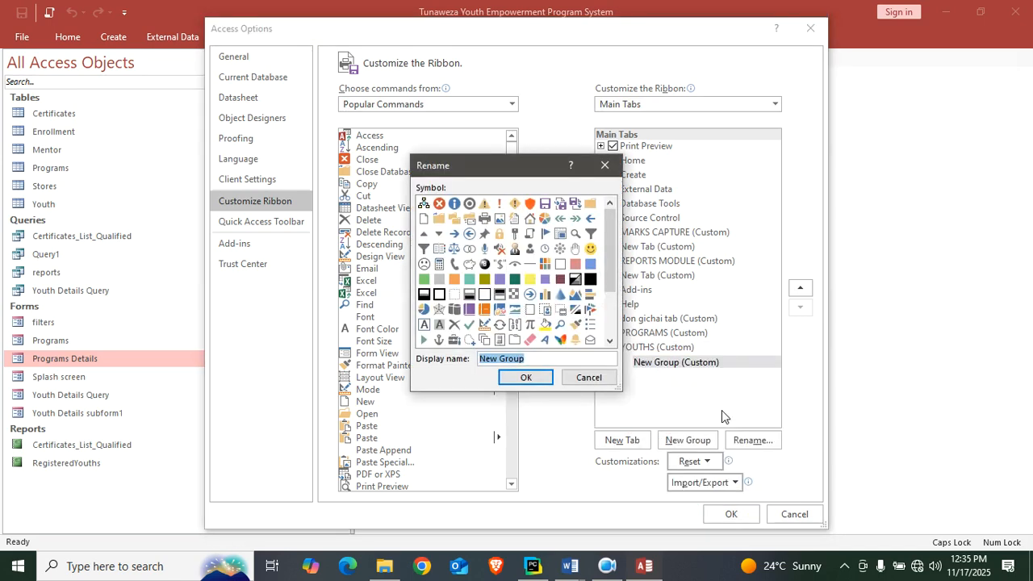
text(Y)
key(Caps_Lock)
text(outh details)
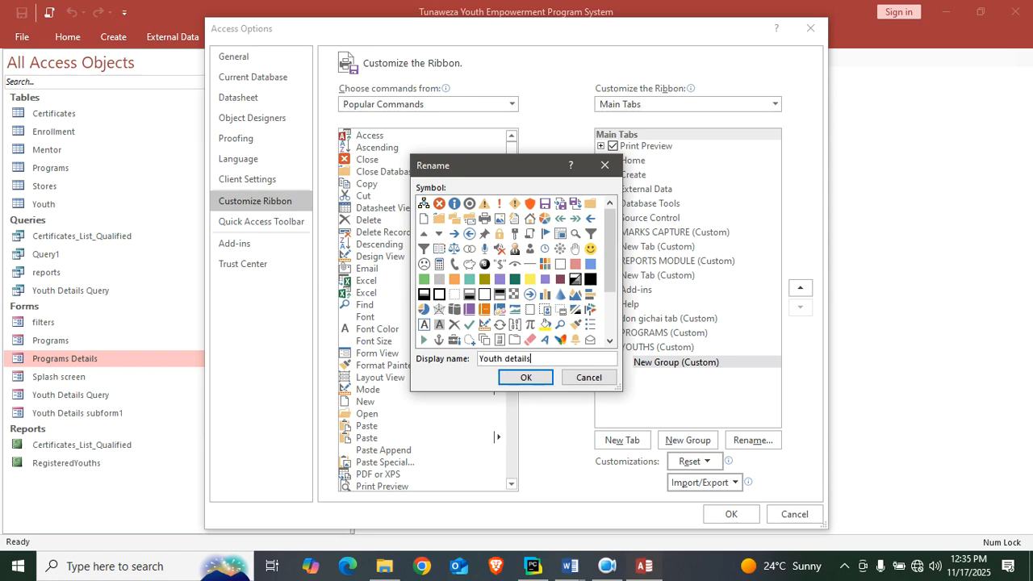
key(Return)
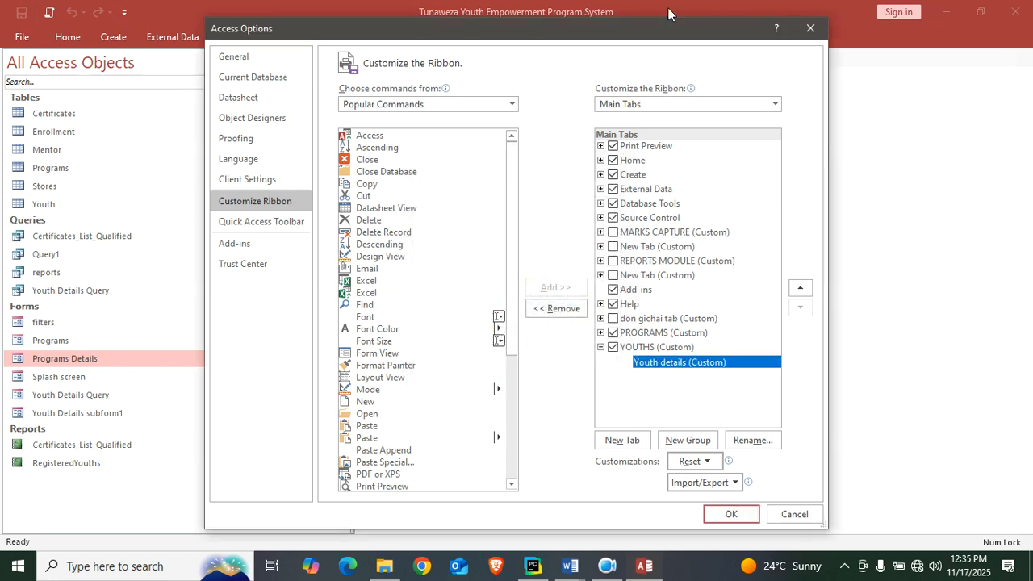
click(602, 347)
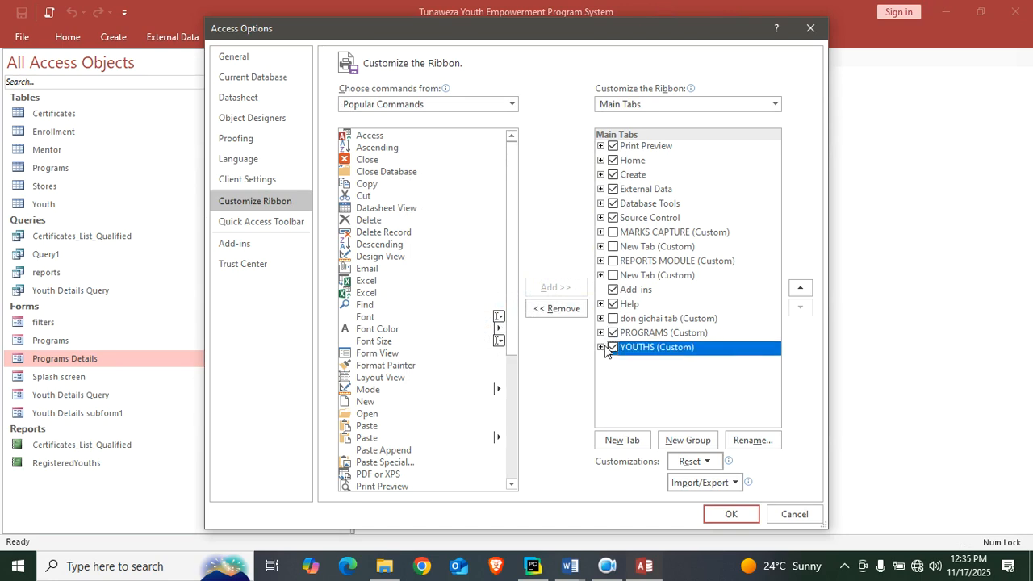
click(733, 514)
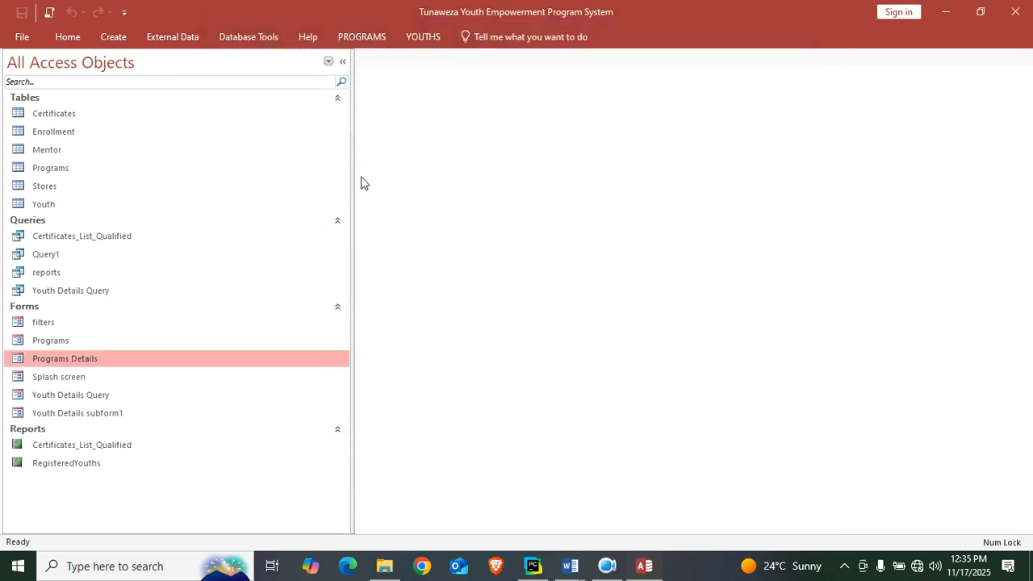
Check the contents of the new PROGRAMS and YOUTHS tabs on the ribbon.
click(361, 44)
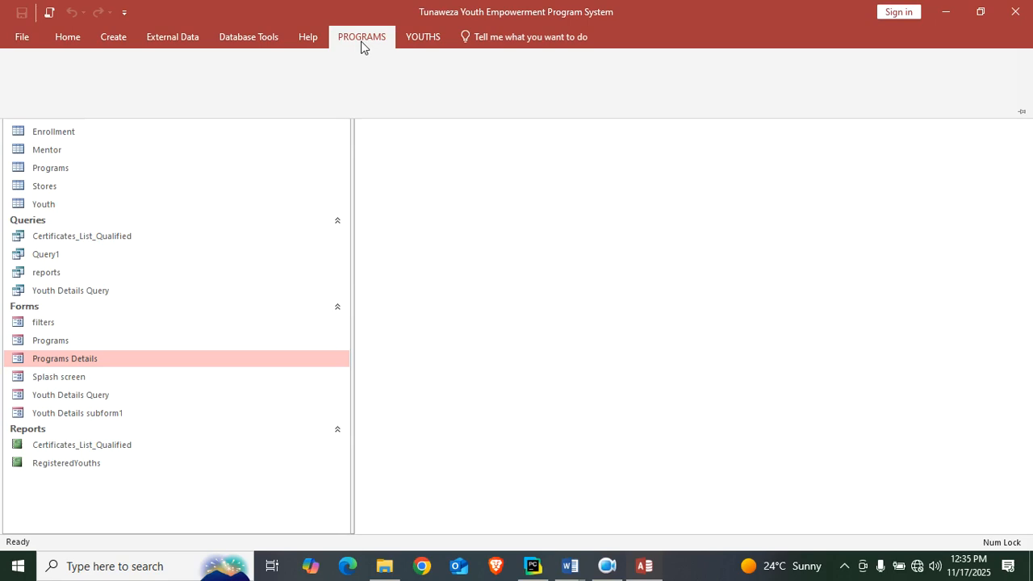
click(432, 43)
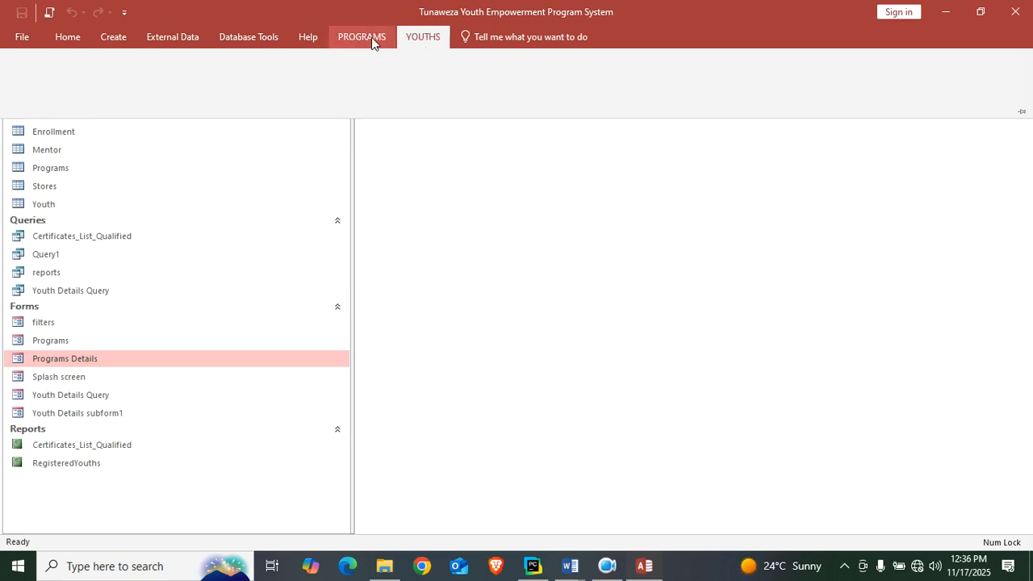
click(369, 37)
click(424, 38)
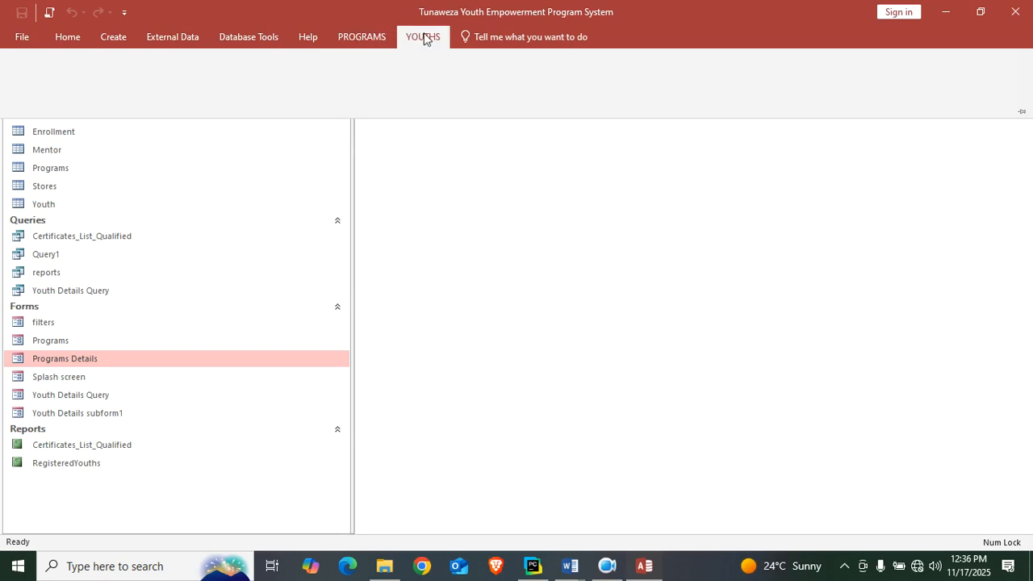
click(379, 42)
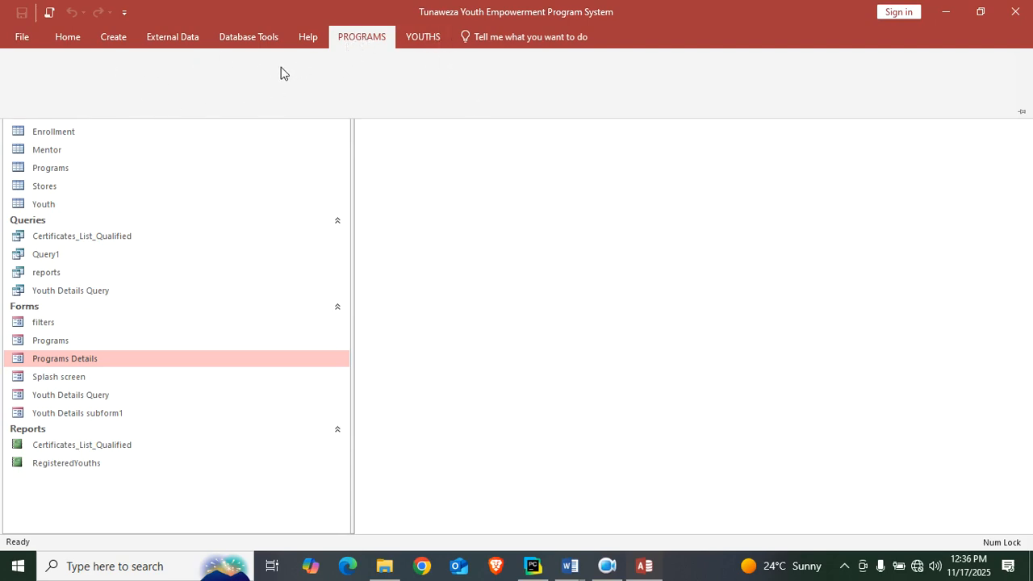
Create a macro with an OpenForm action that opens the Programs Details form.
click(117, 40)
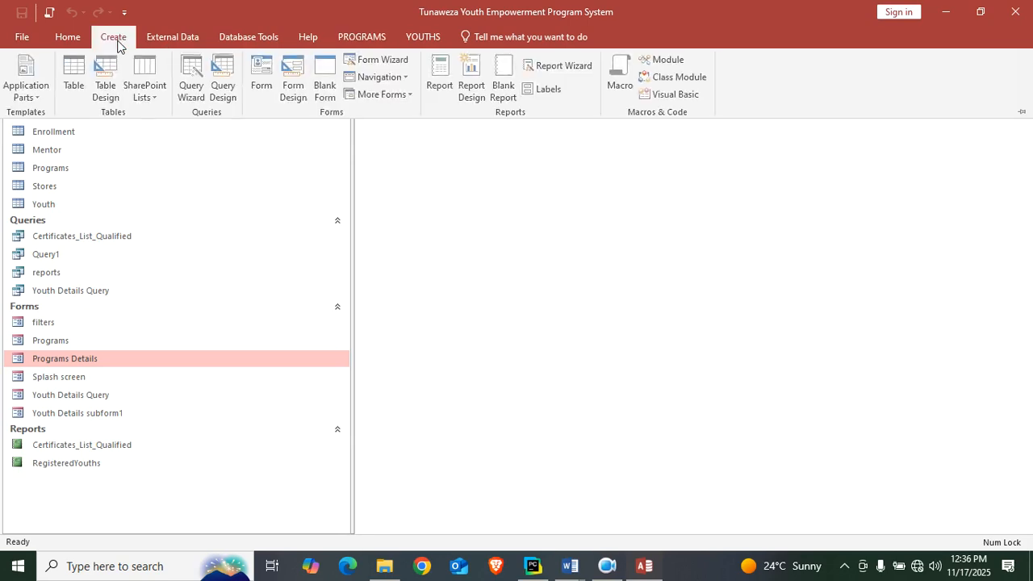
click(620, 75)
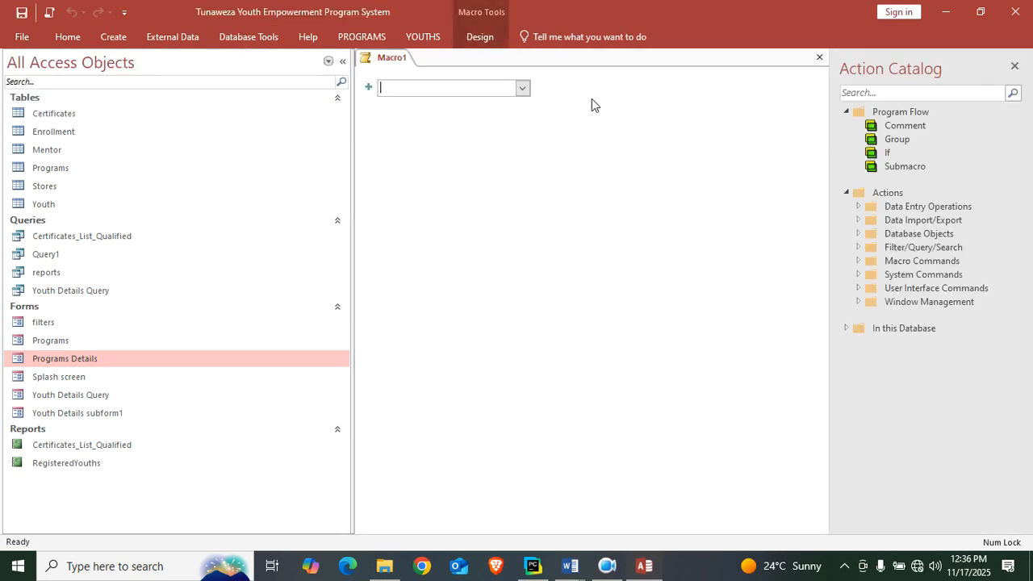
text(OpenForm)
key(Return)
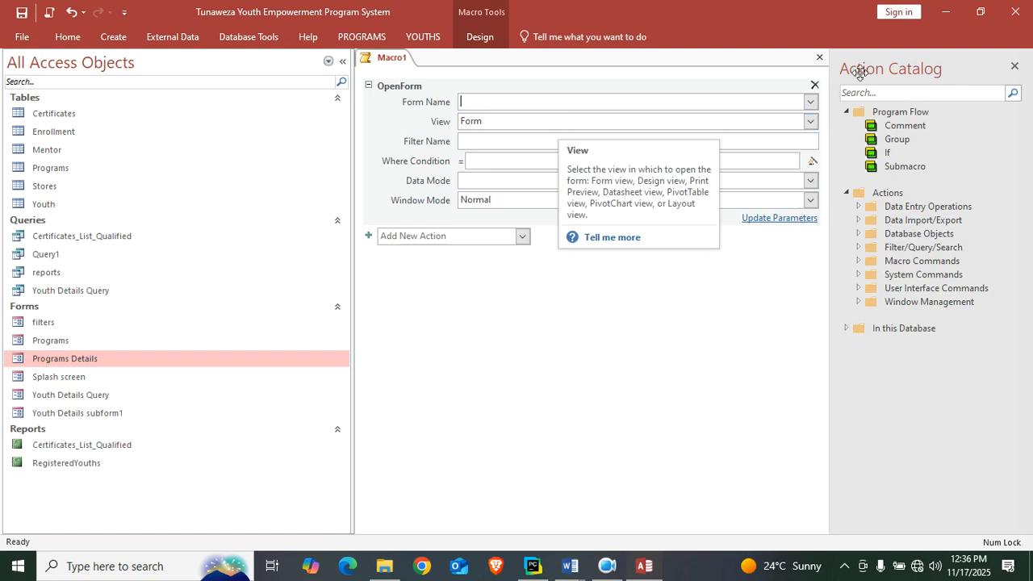
click(810, 102)
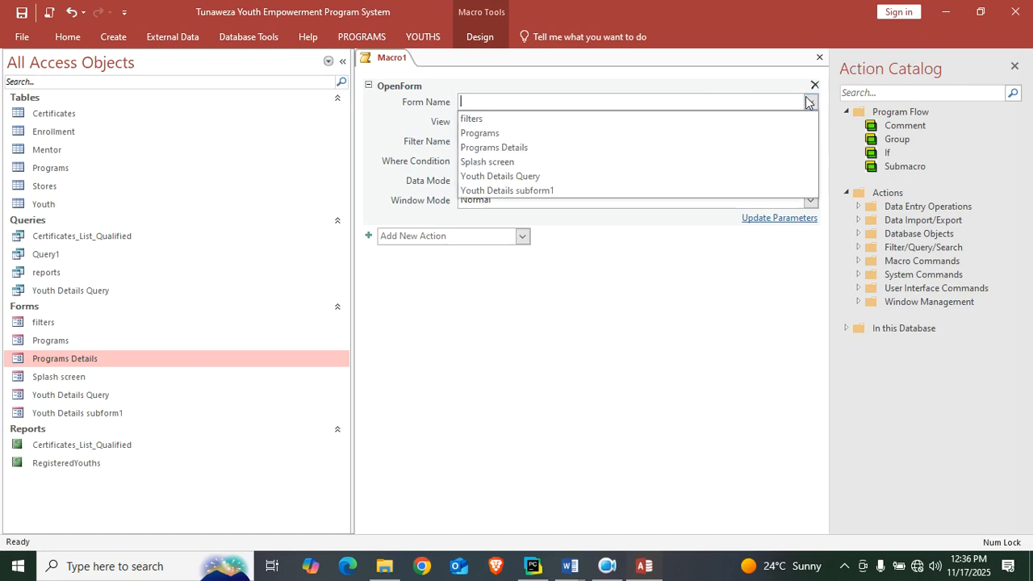
click(609, 149)
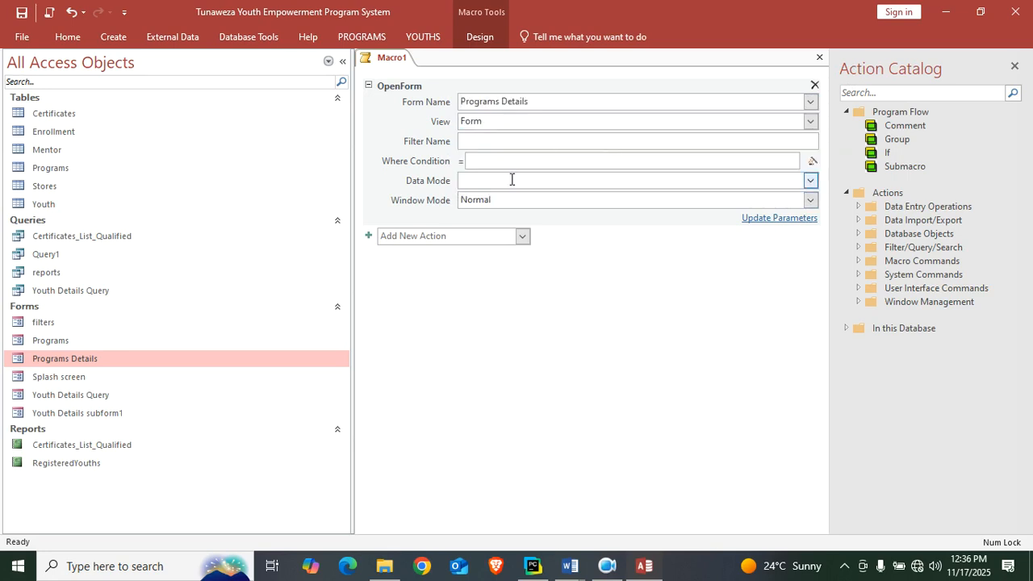
Save the macro under the name Programs and close it.
key(ctrl+s)
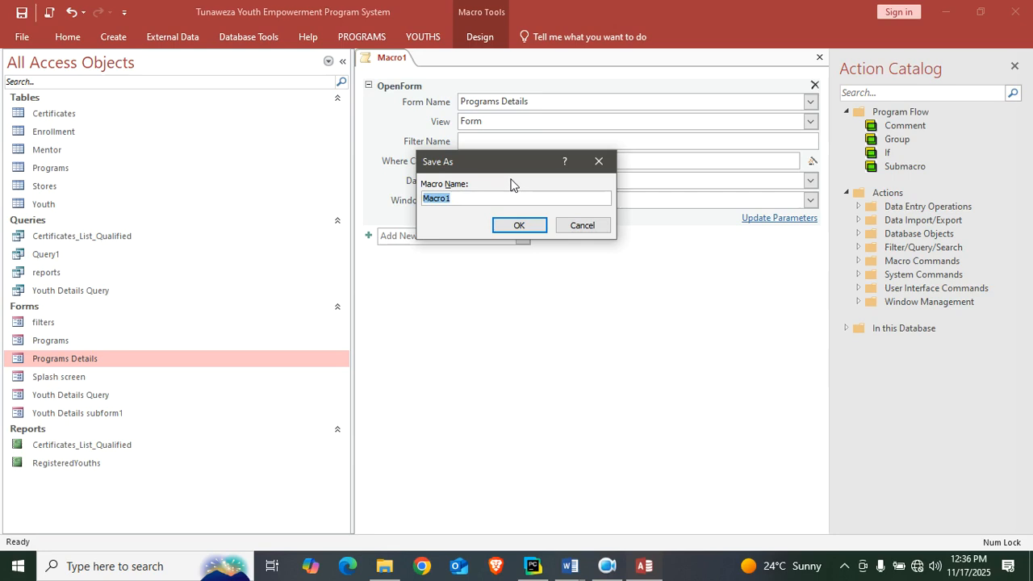
key(Caps_Lock)
text(Programs)
key(Return)
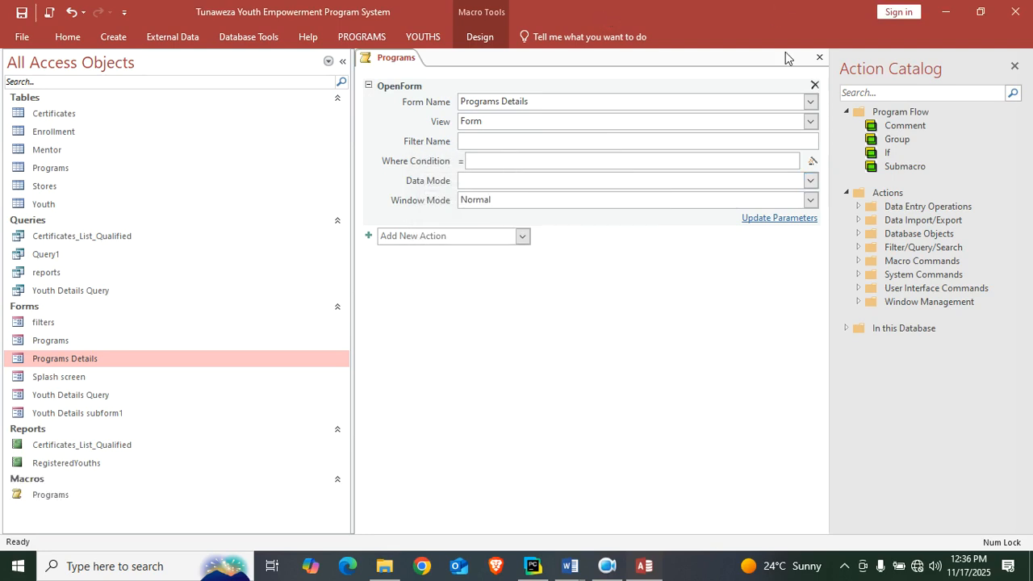
click(819, 57)
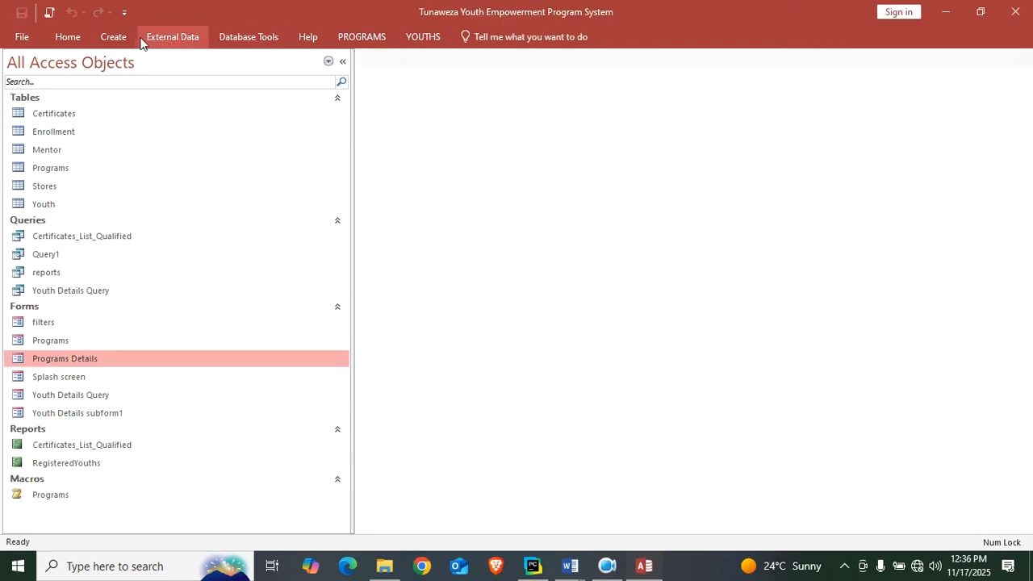
Create a second macro with an OpenForm action that opens the Youth Details Query form.
click(112, 37)
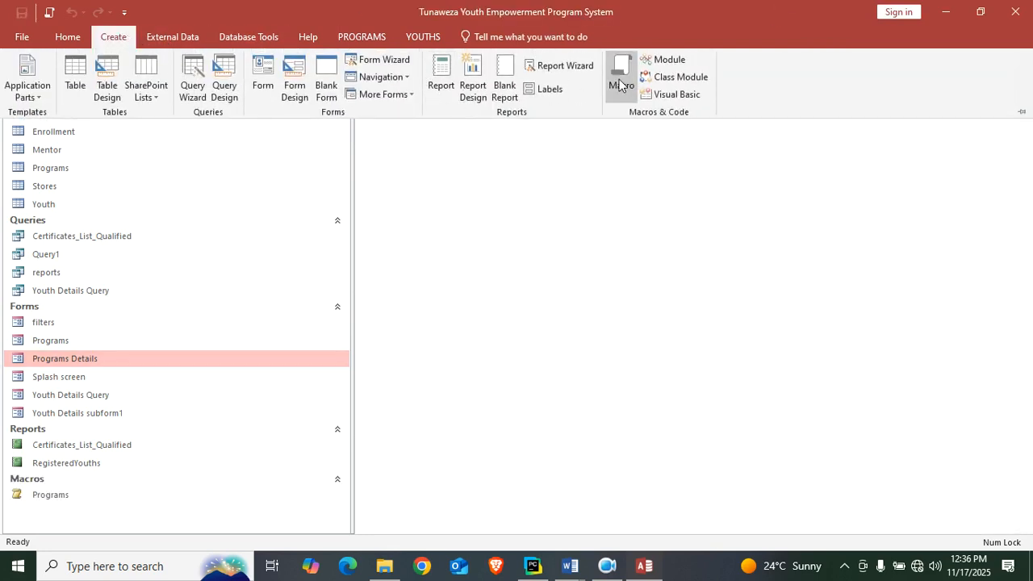
click(621, 79)
text(ope)
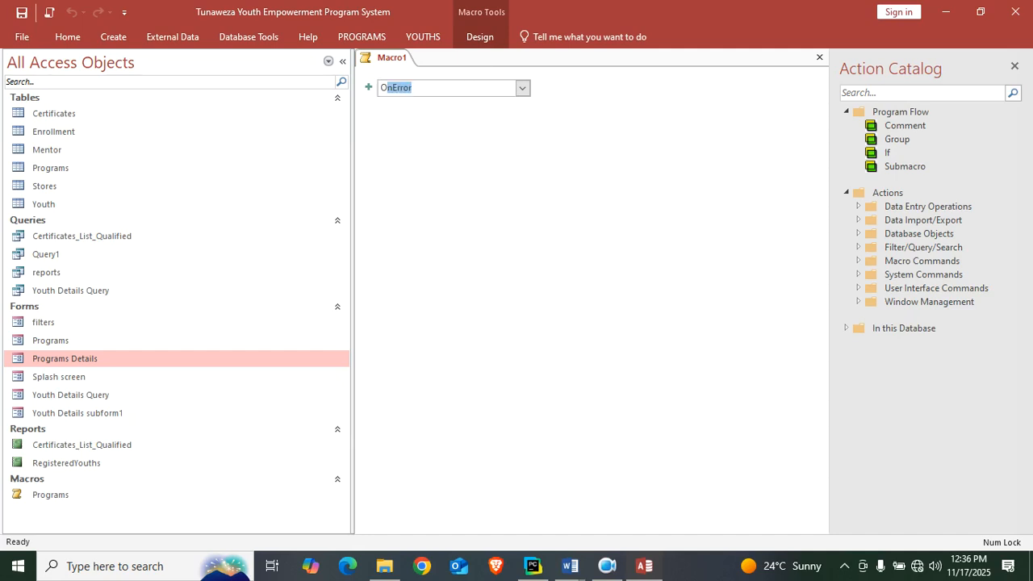
key(Return)
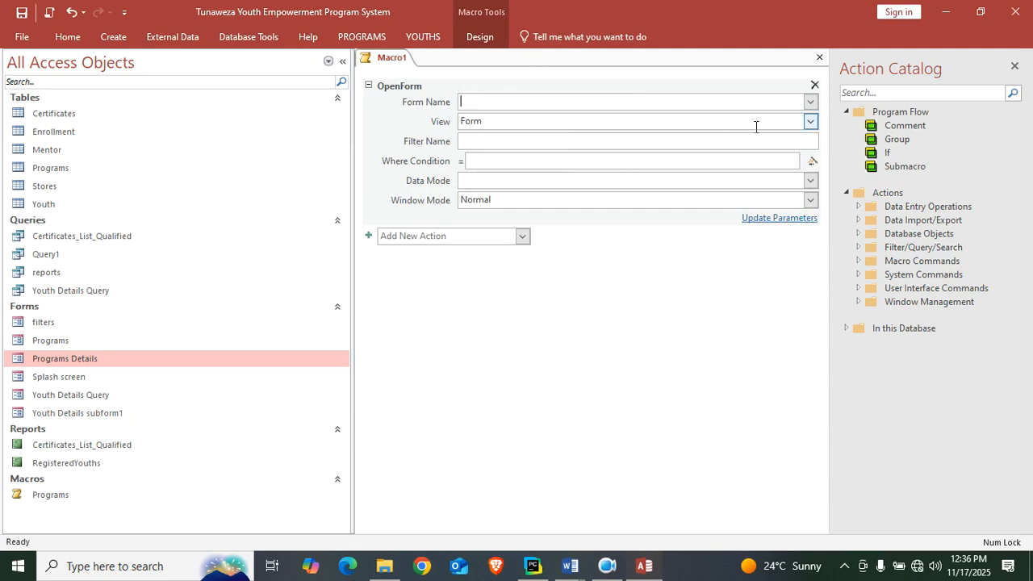
click(809, 102)
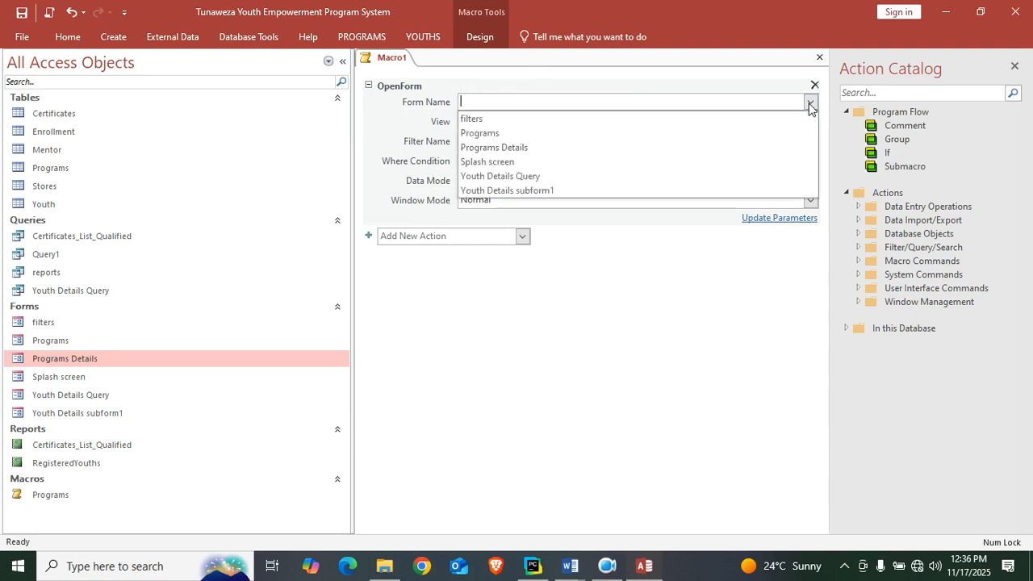
click(601, 178)
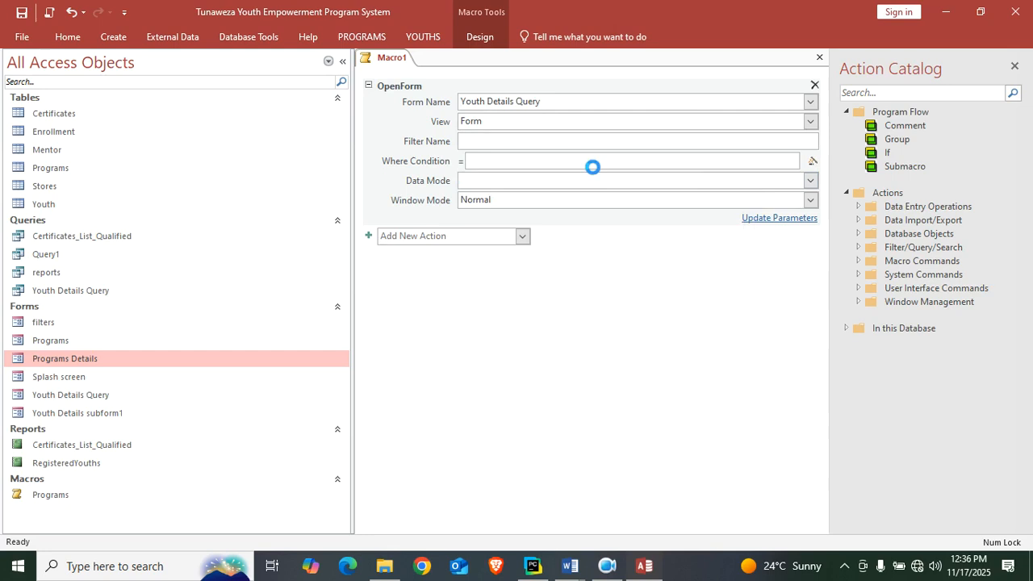
Save the second macro under the name youths and close it.
key(ctrl+s)
text(youths)
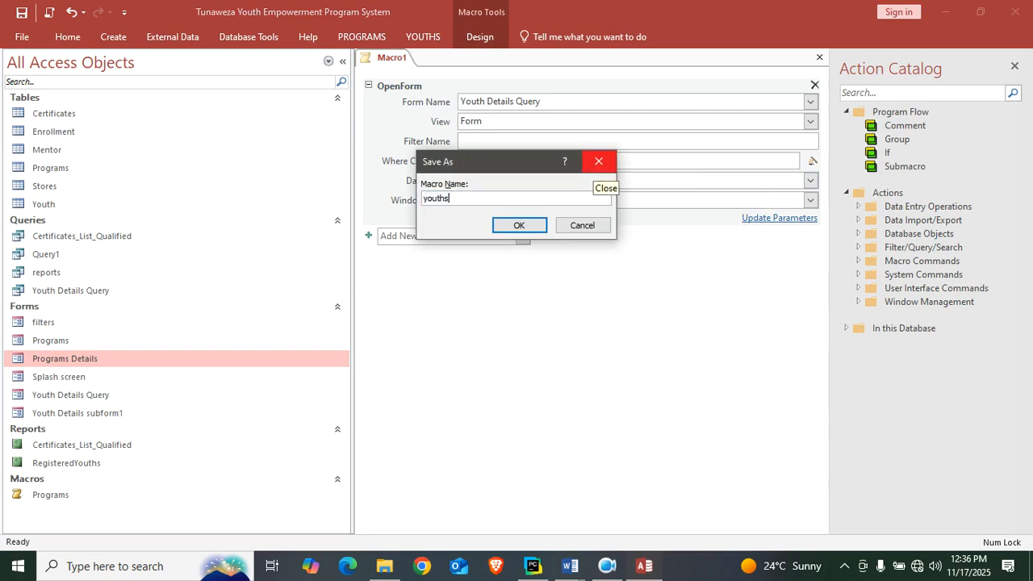
key(Return)
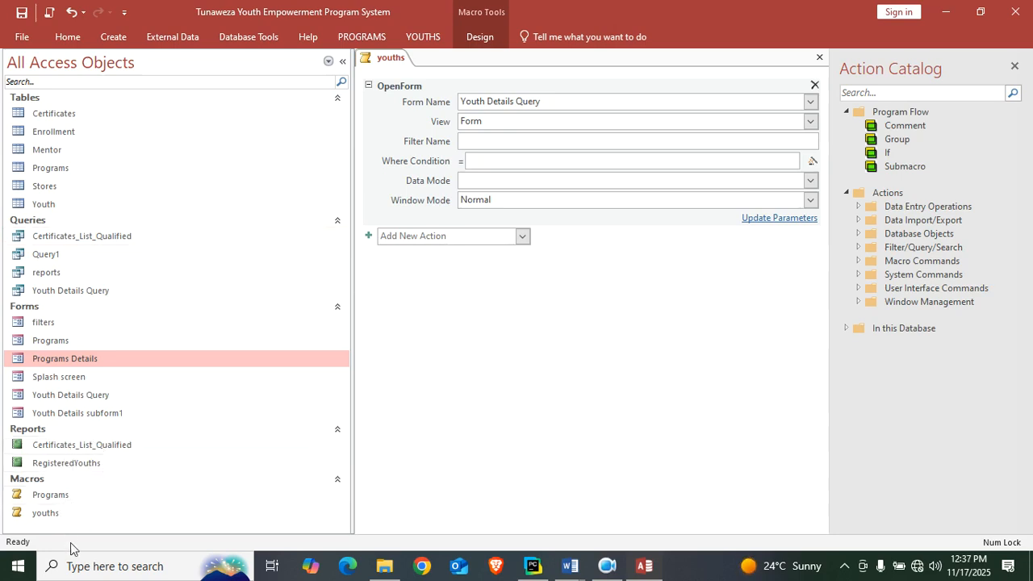
right_click(386, 64)
click(423, 87)
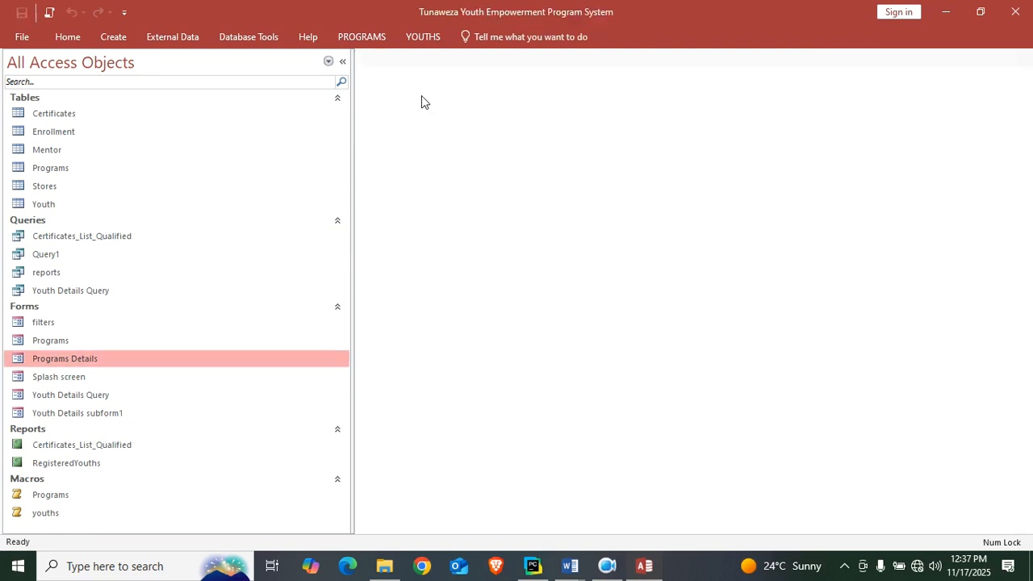
Open the Access options for customizing toolbar and ribbon commands.
click(124, 12)
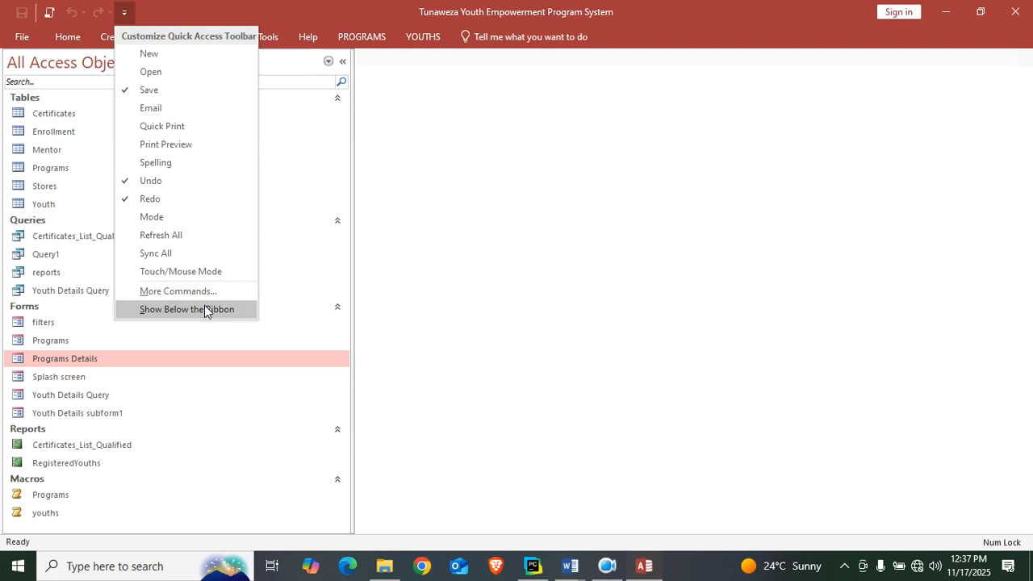
click(222, 294)
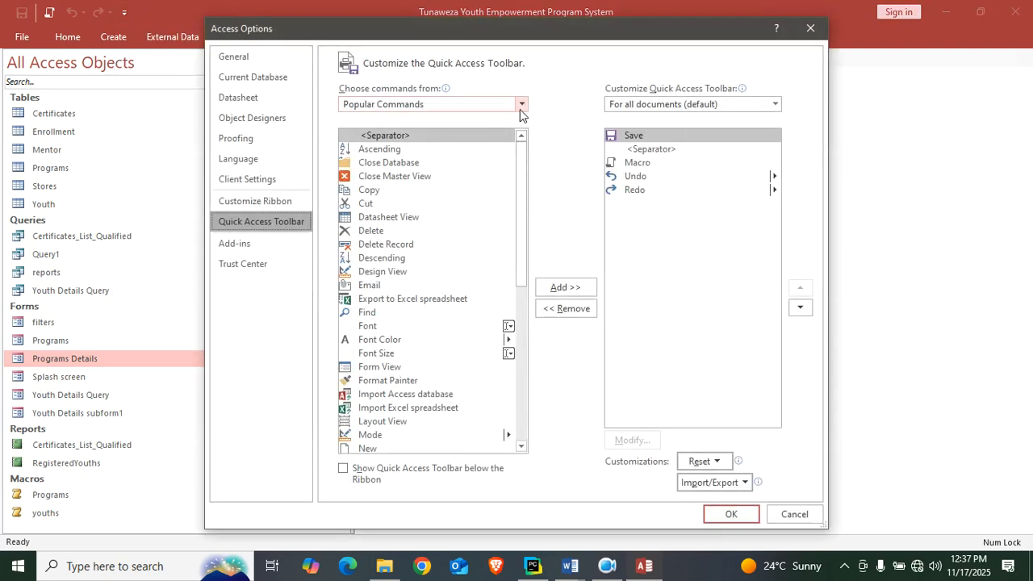
click(521, 104)
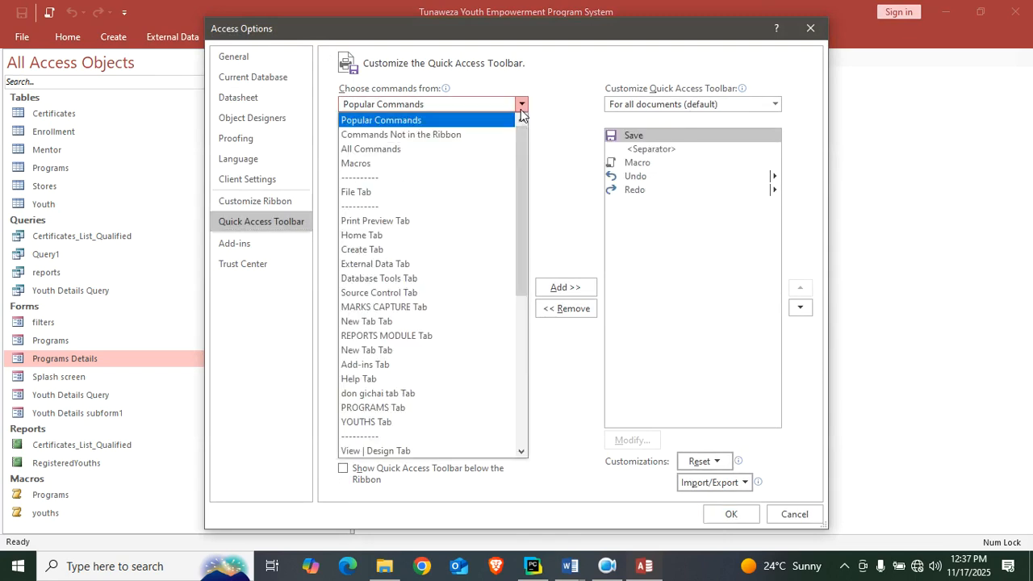
click(458, 163)
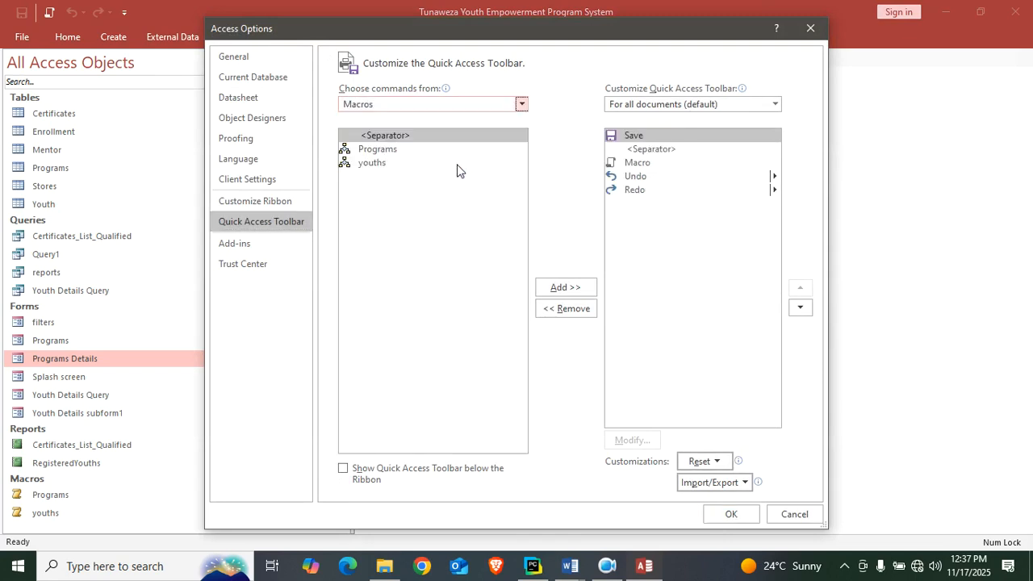
click(767, 105)
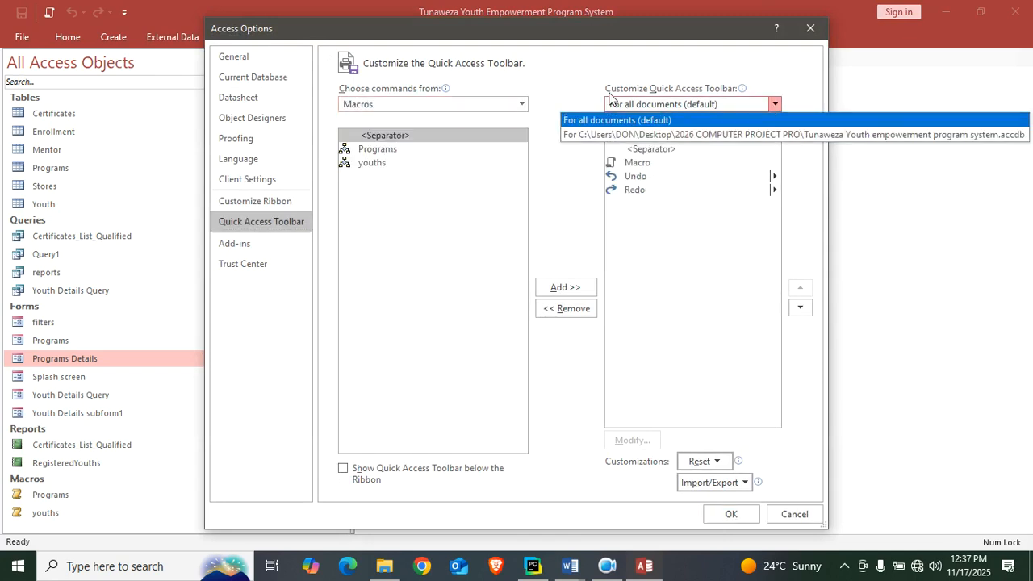
click(619, 120)
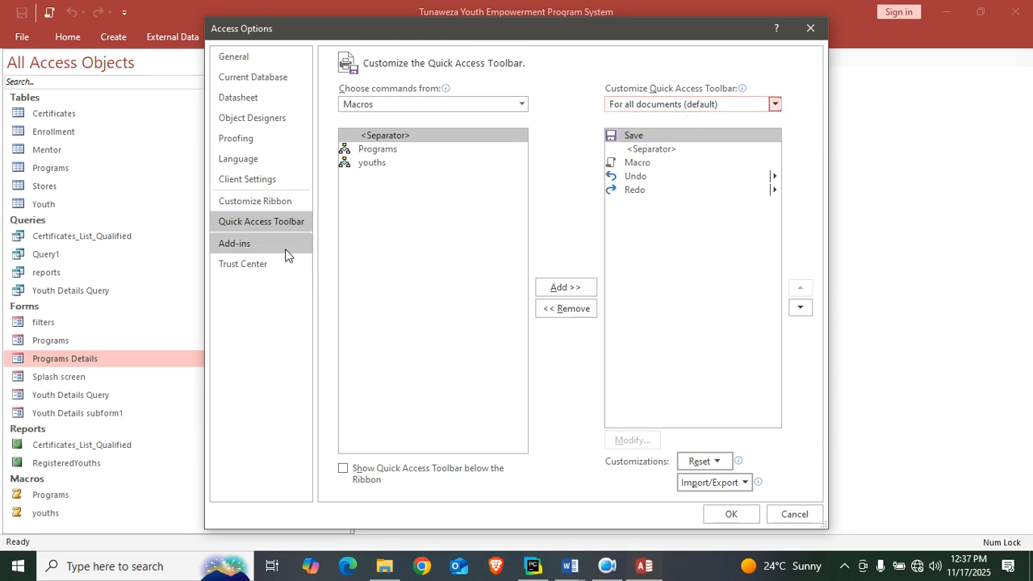
Add the Programs macro to the DETAILS group of the custom PROGRAMS ribbon tab.
click(272, 207)
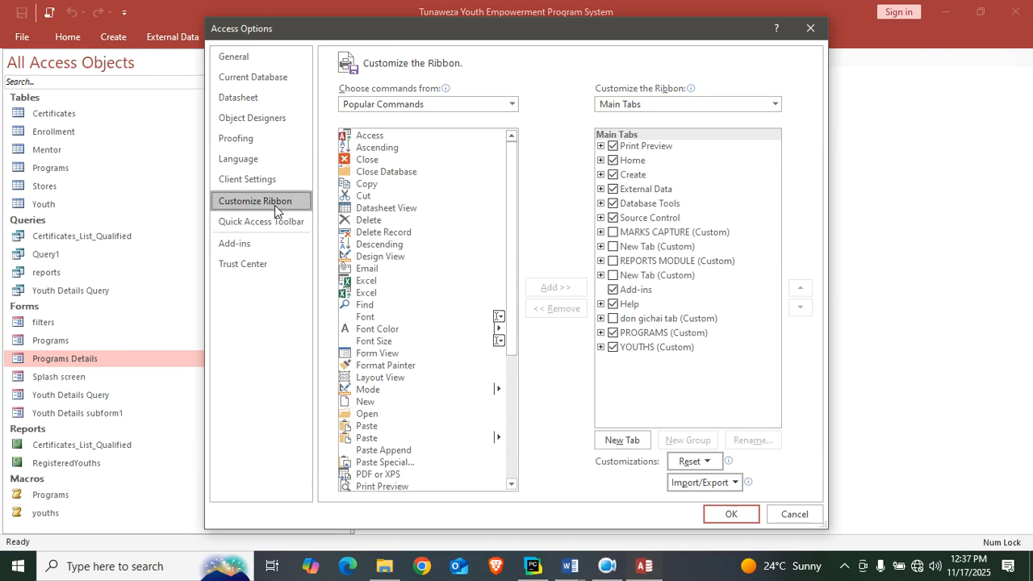
click(495, 108)
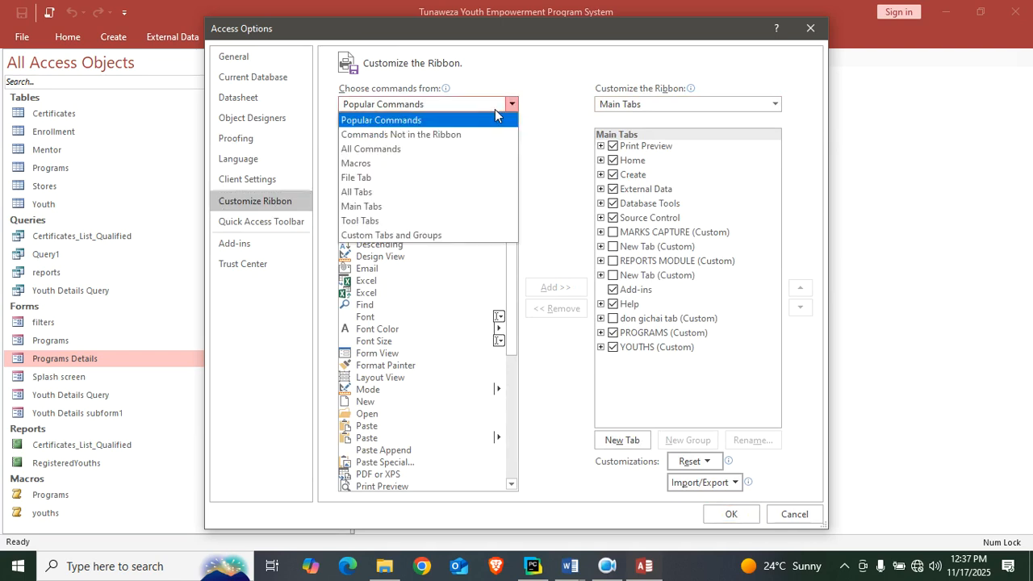
click(452, 163)
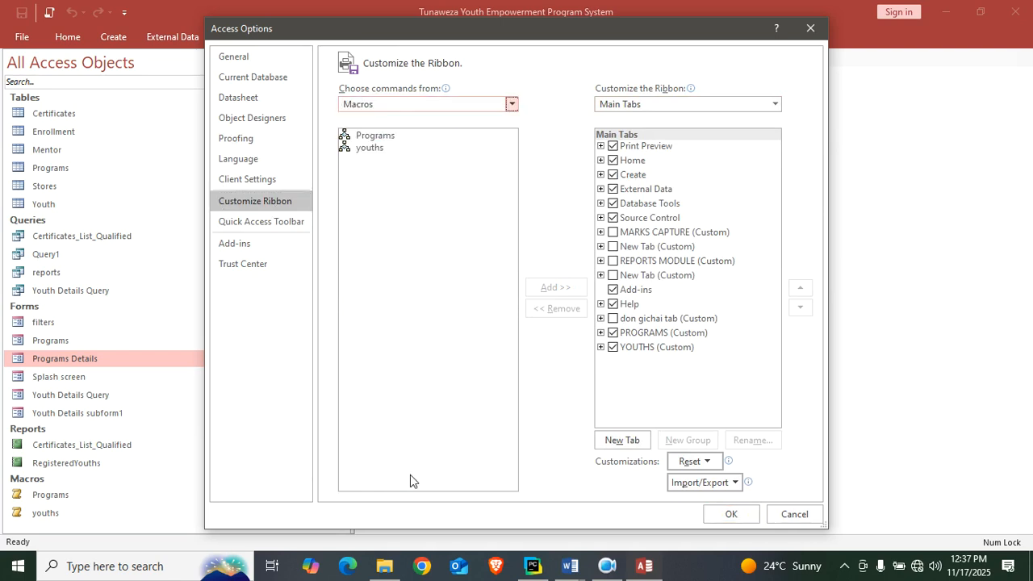
click(601, 333)
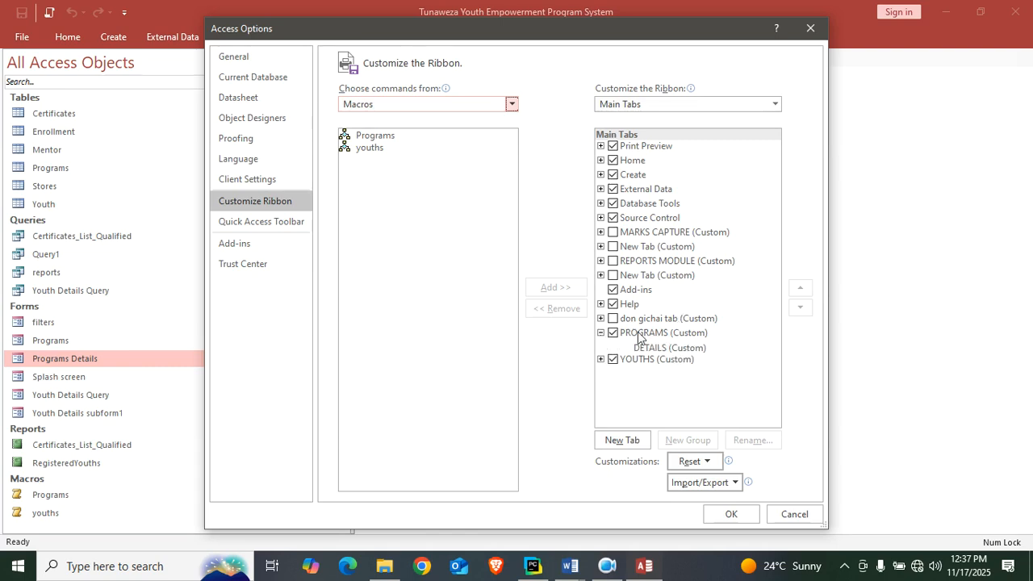
click(660, 349)
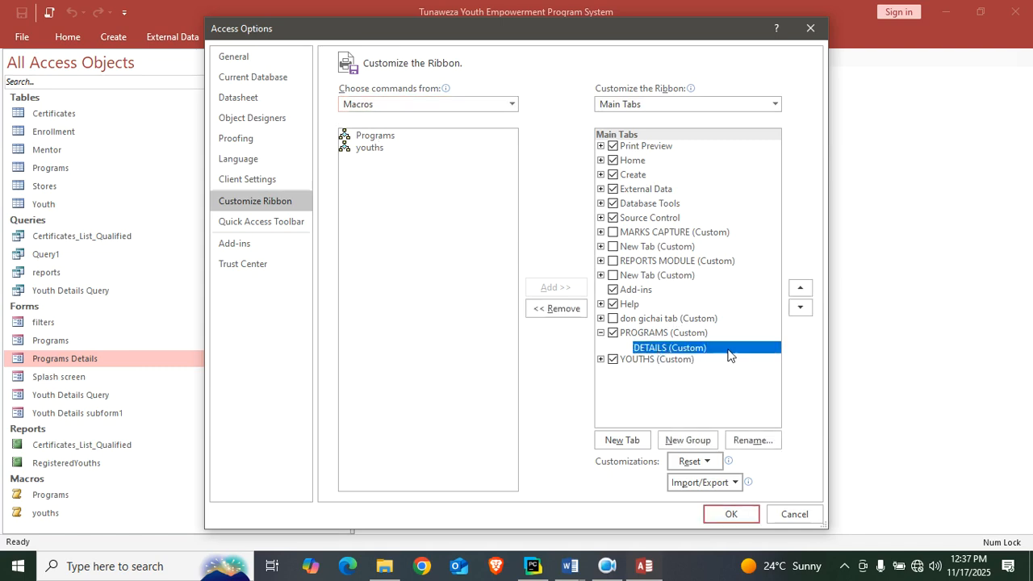
click(385, 139)
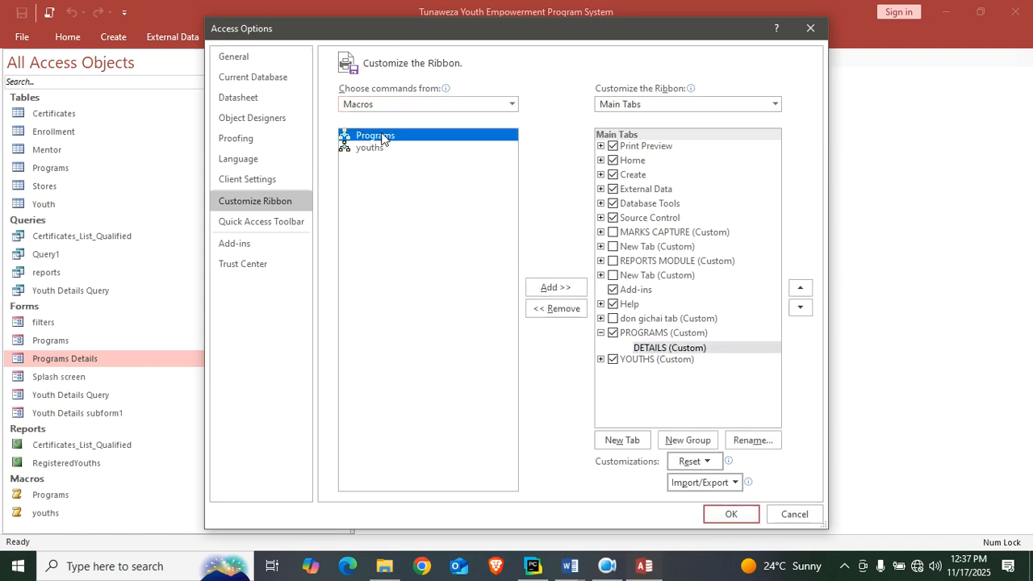
click(562, 288)
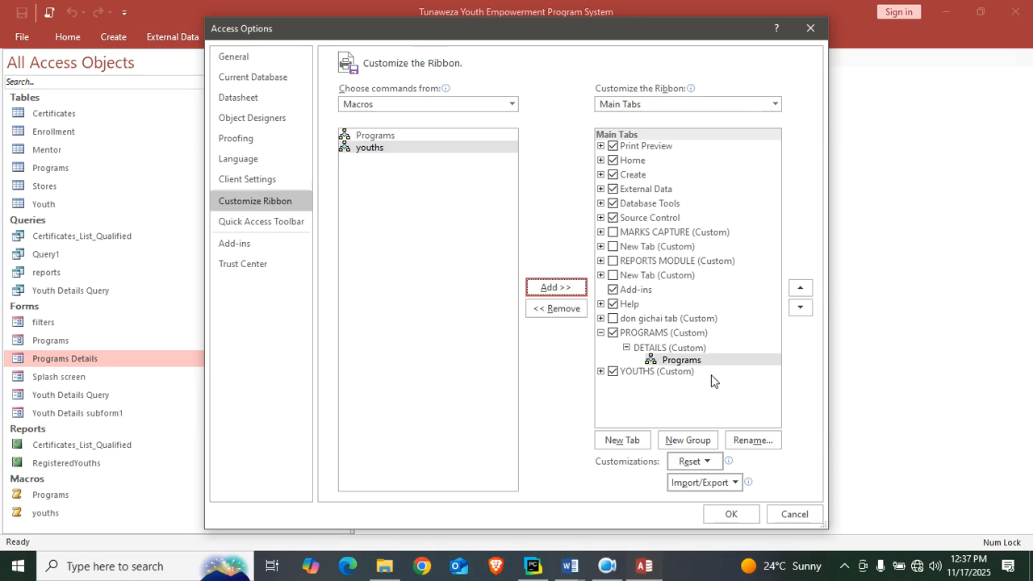
Add the youths macro to the Youth details group of the custom YOUTHS ribbon tab and apply the ribbon changes.
click(627, 348)
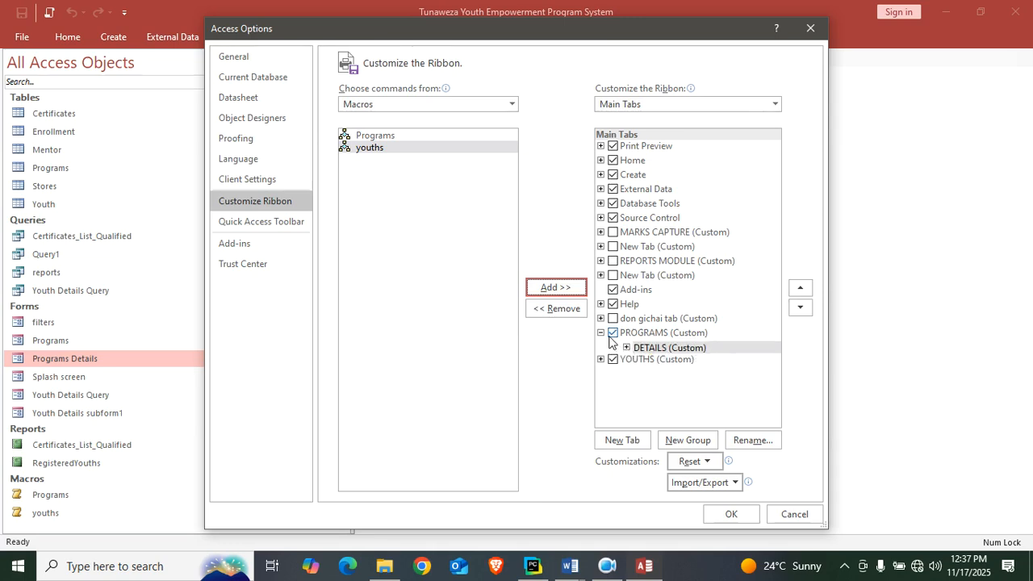
click(600, 333)
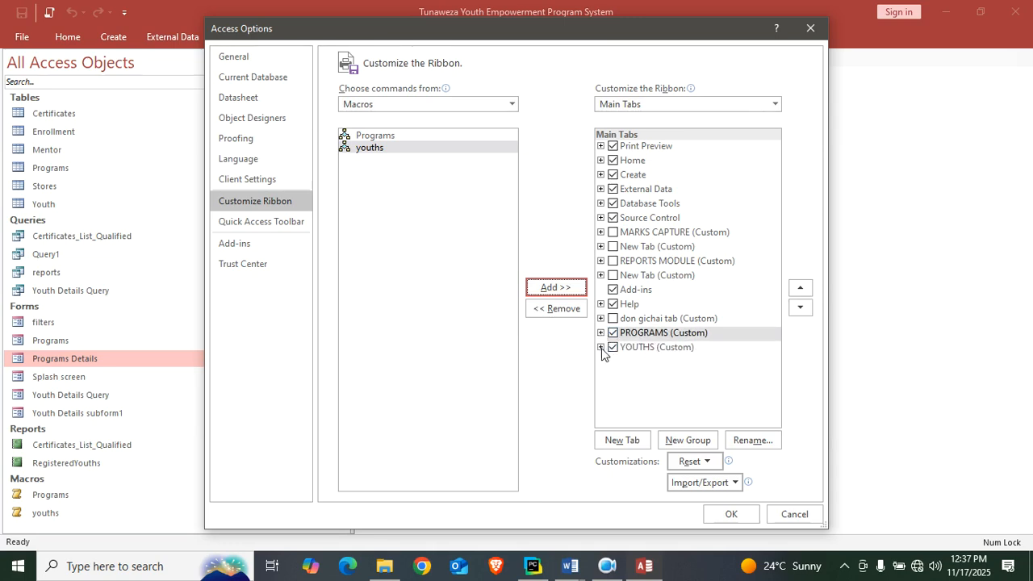
click(600, 347)
click(684, 364)
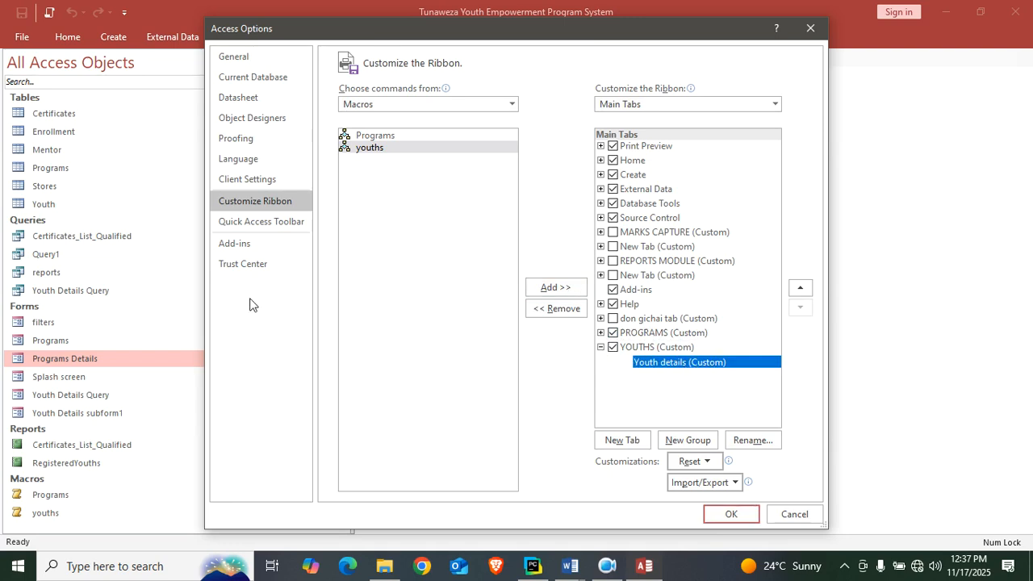
click(539, 288)
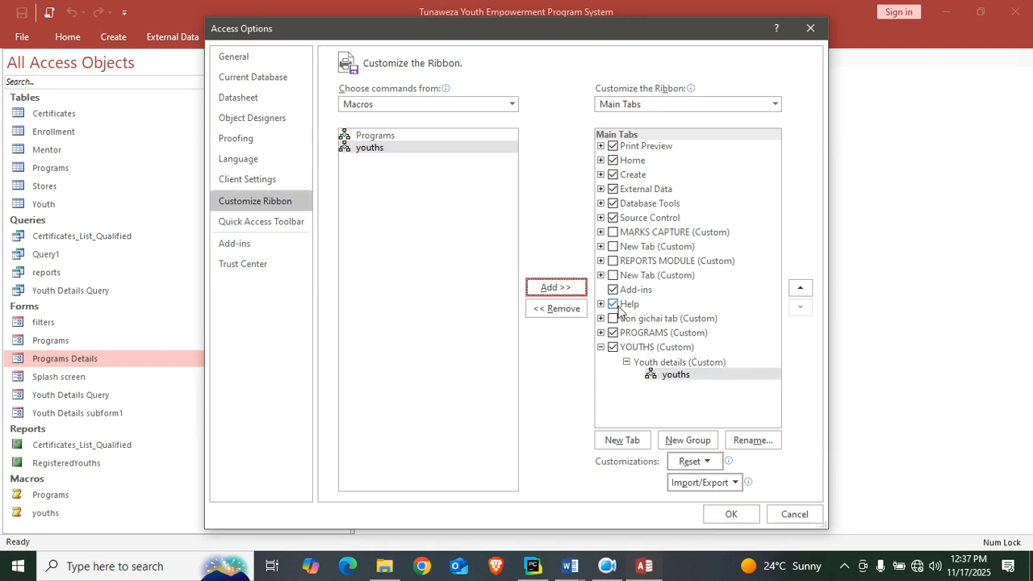
click(733, 514)
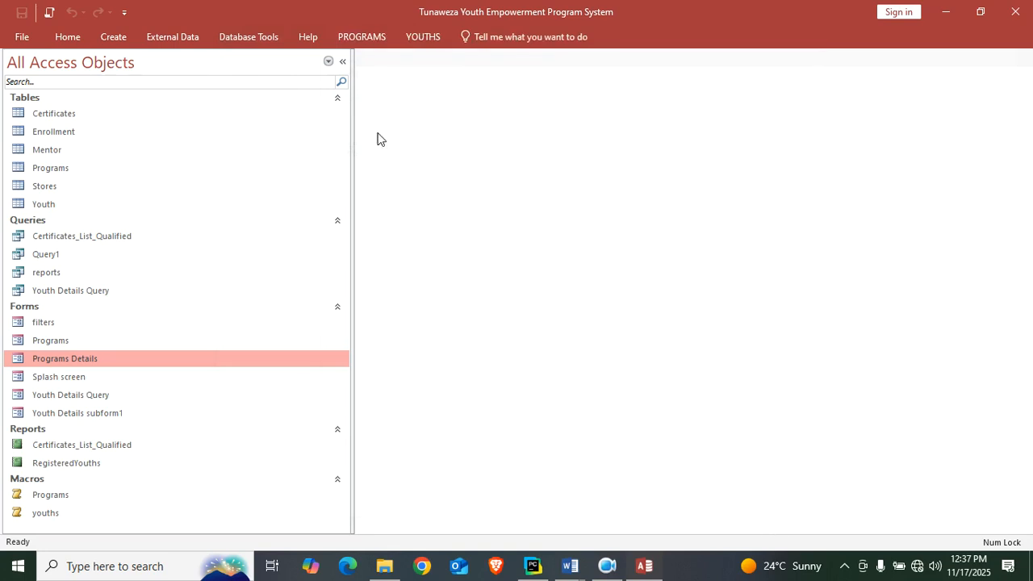
Test the Programs command on the PROGRAMS ribbon tab and close the Programs Details form.
click(364, 45)
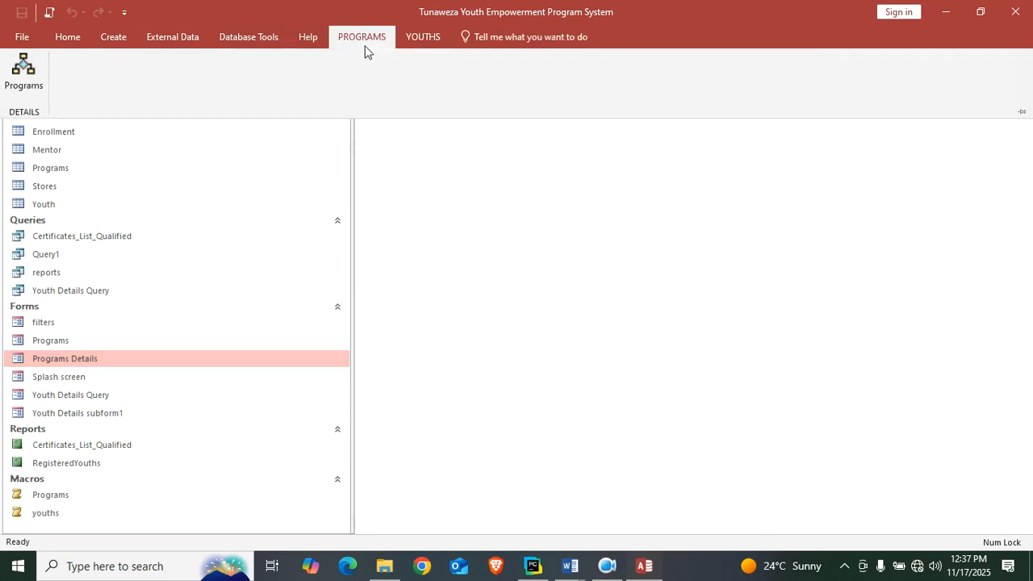
click(18, 91)
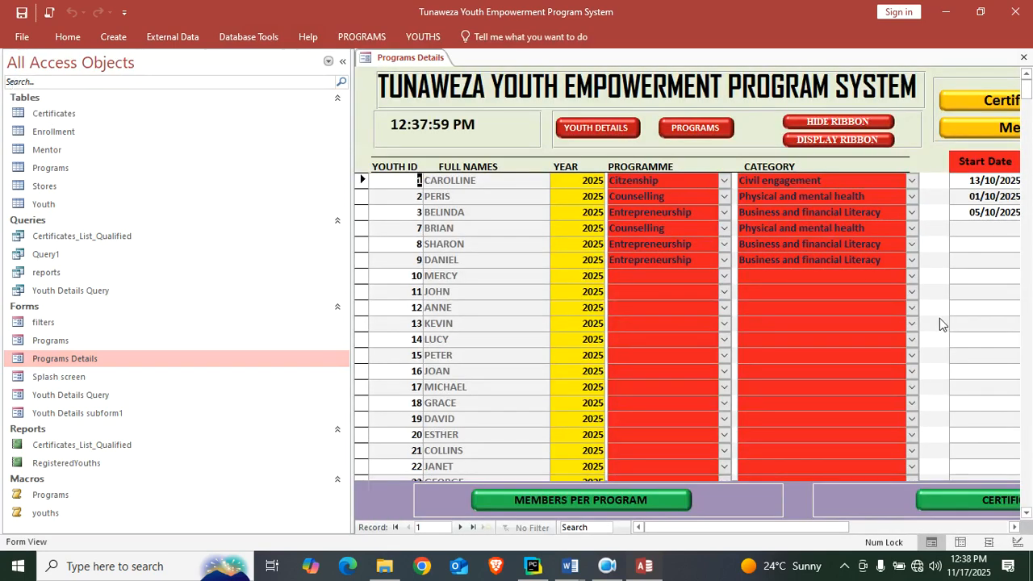
click(1022, 59)
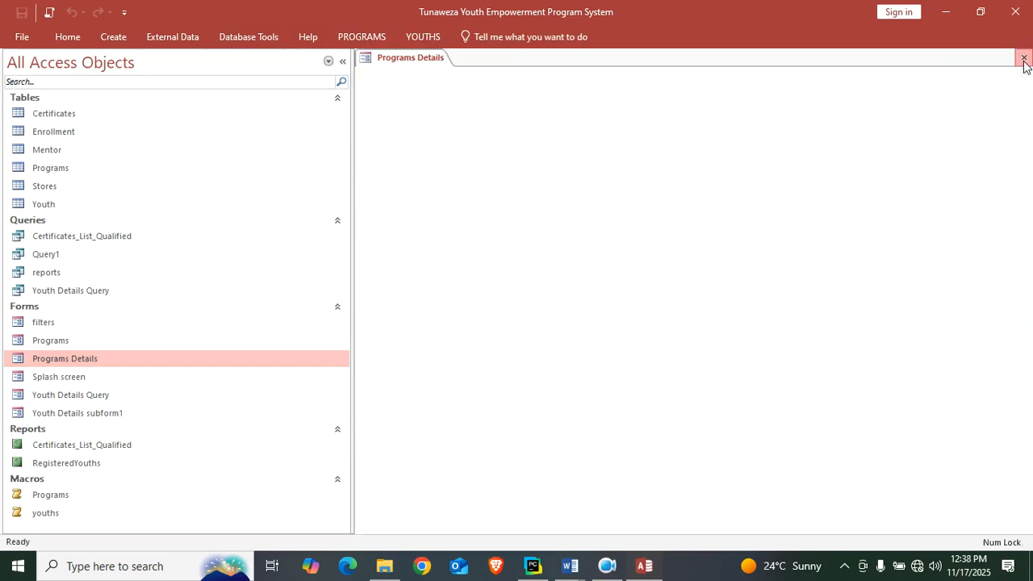
Test the youths command on the YOUTHS ribbon tab and close the Youth Details Query form.
click(425, 36)
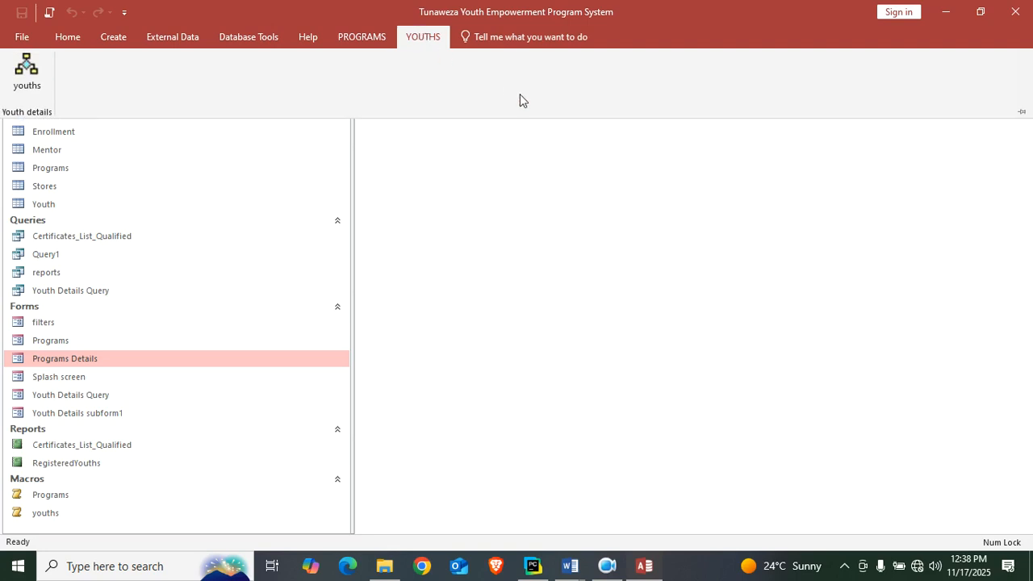
click(28, 87)
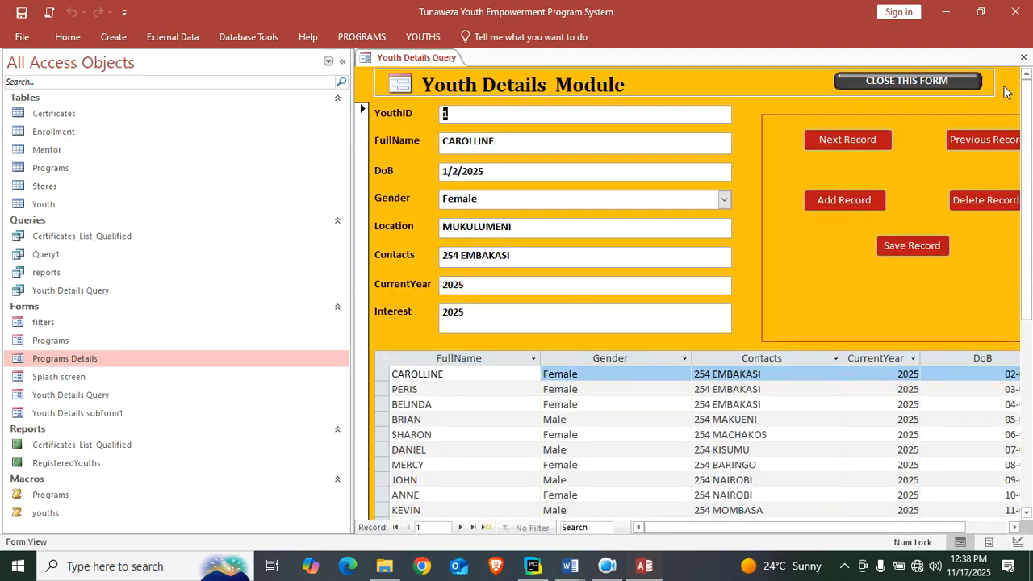
click(1022, 59)
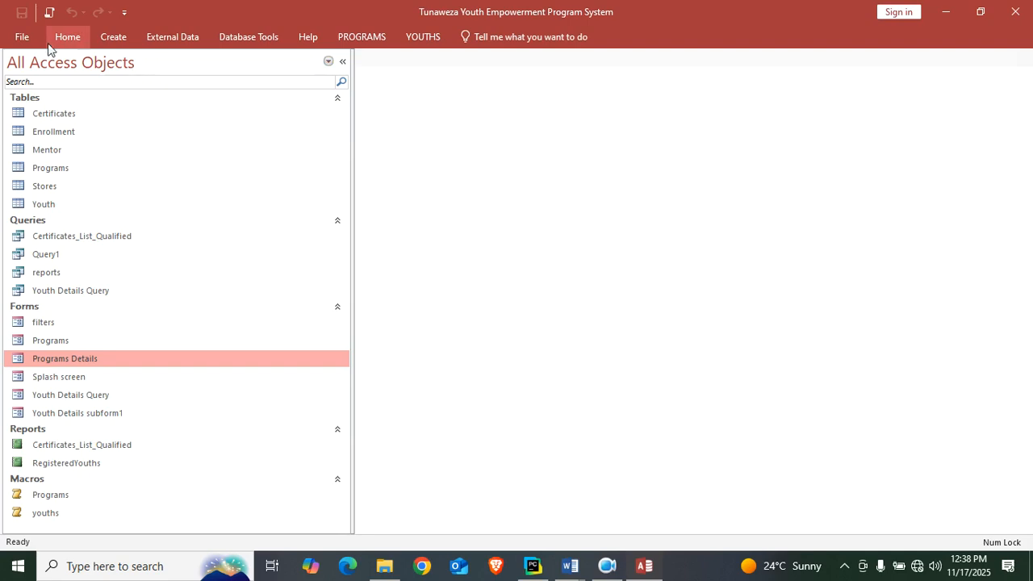
Hide the Print Preview, Home, Create, External Data, Database Tools, Source Control, Add-ins and Help tabs from the ribbon and apply the changes.
click(124, 14)
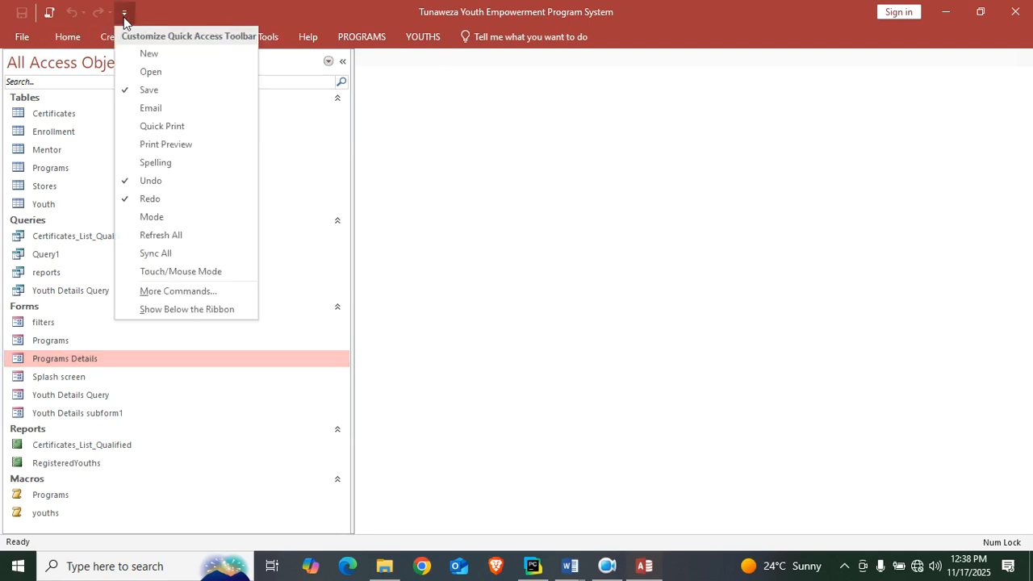
click(207, 292)
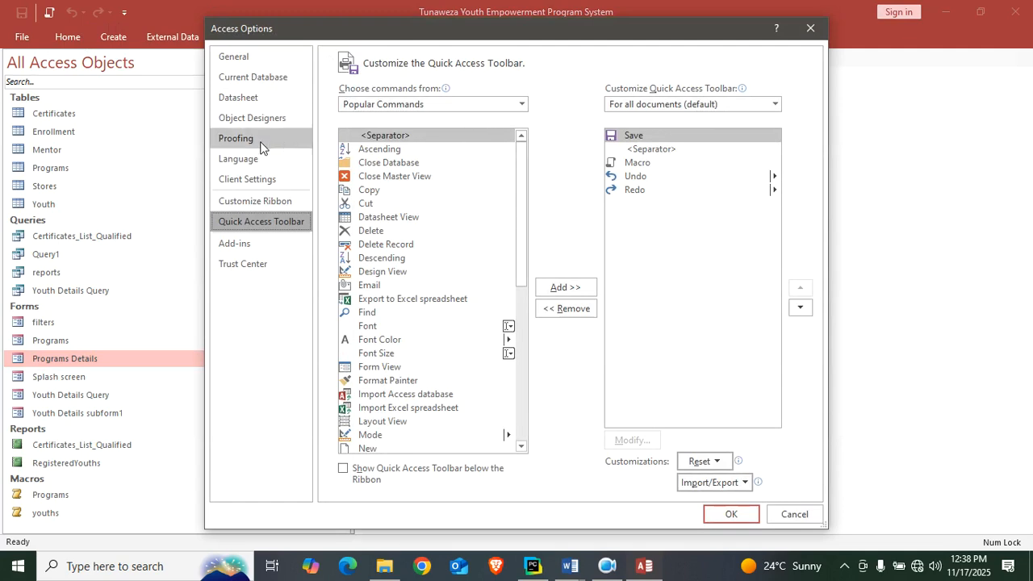
click(278, 207)
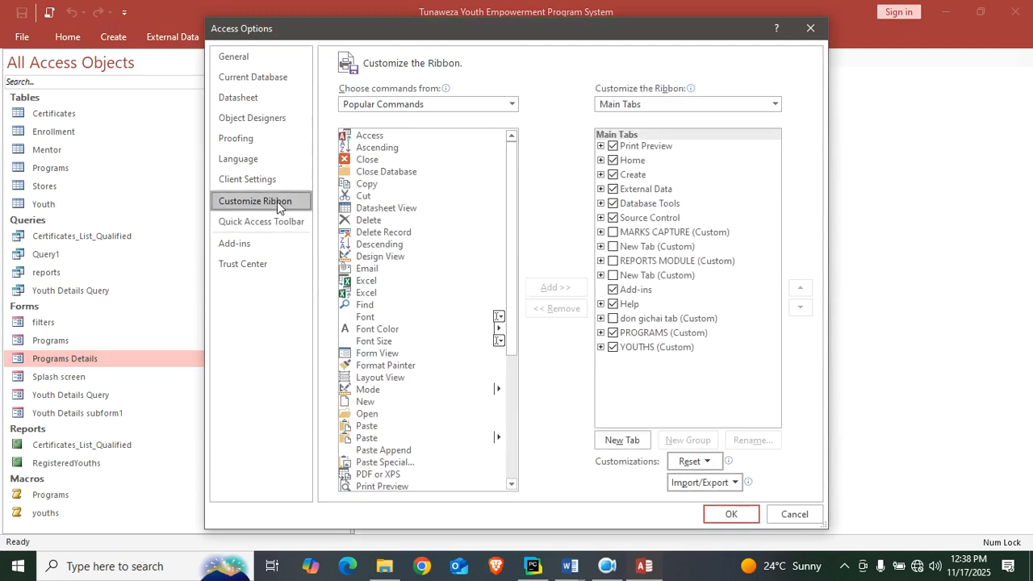
click(613, 146)
click(613, 159)
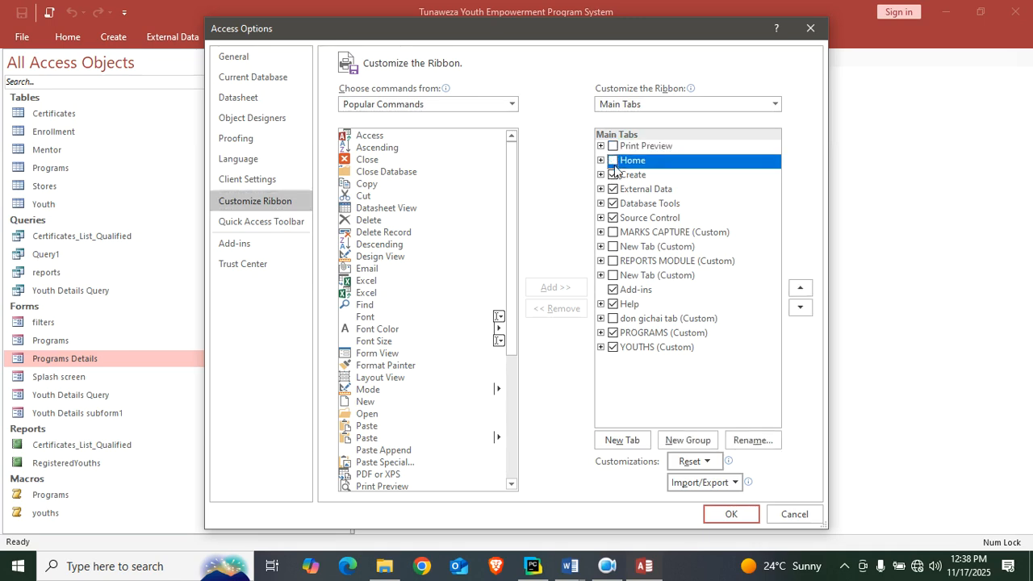
click(613, 174)
click(613, 189)
click(613, 203)
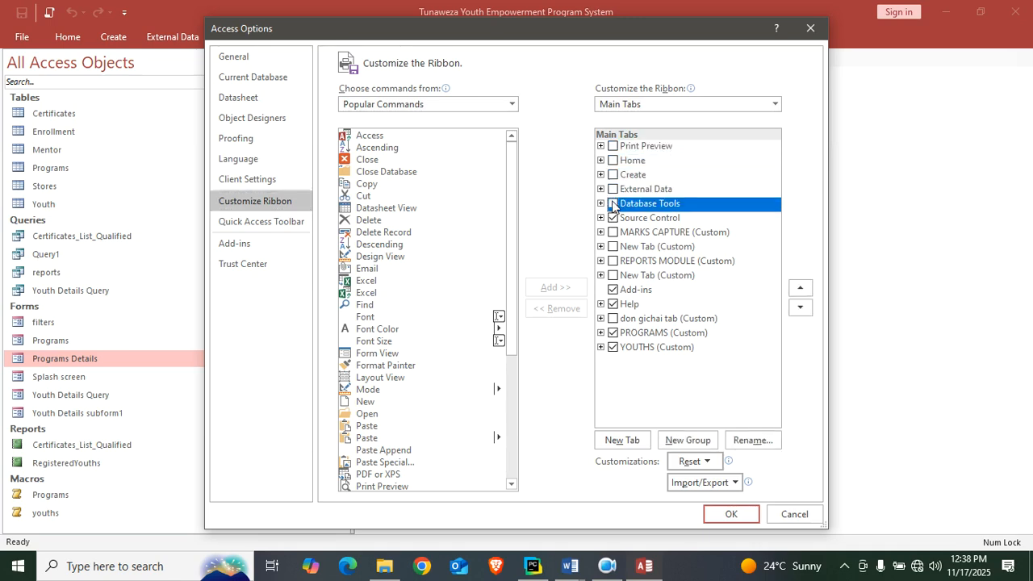
click(614, 217)
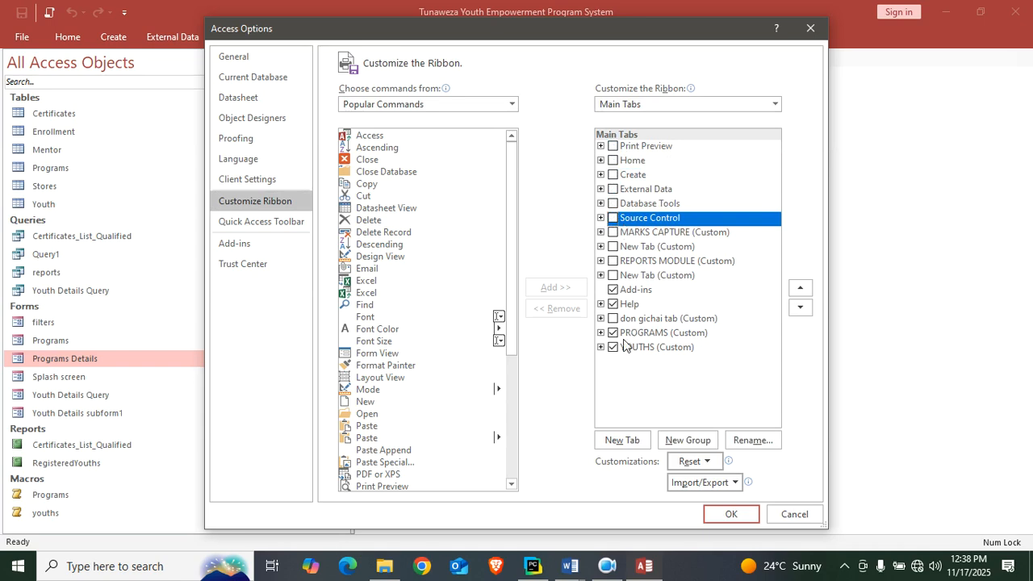
click(613, 305)
click(613, 289)
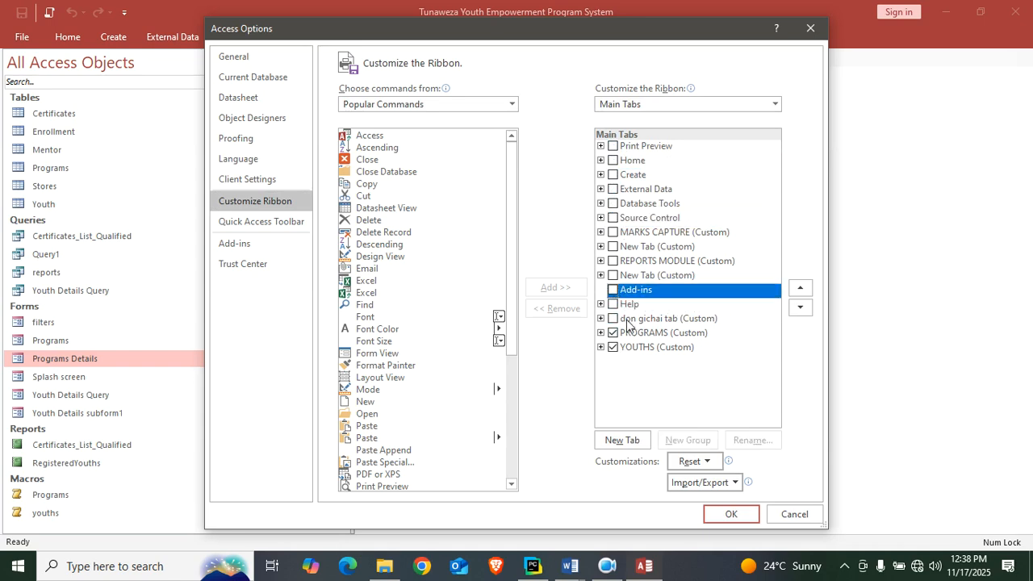
click(731, 520)
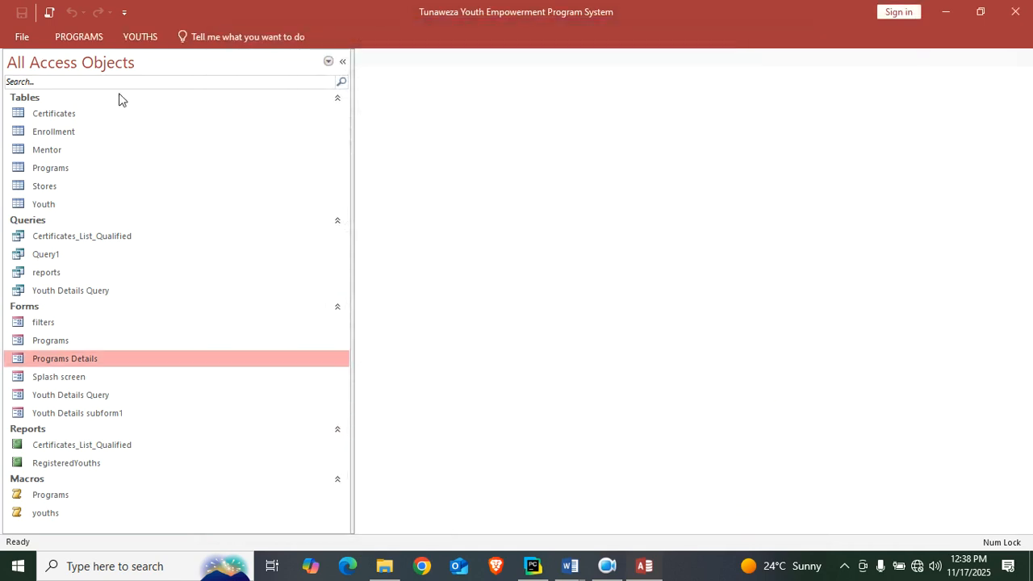
Check the custom tabs in the reduced ribbon by running the youths command, and close the form it opens.
click(61, 42)
click(124, 39)
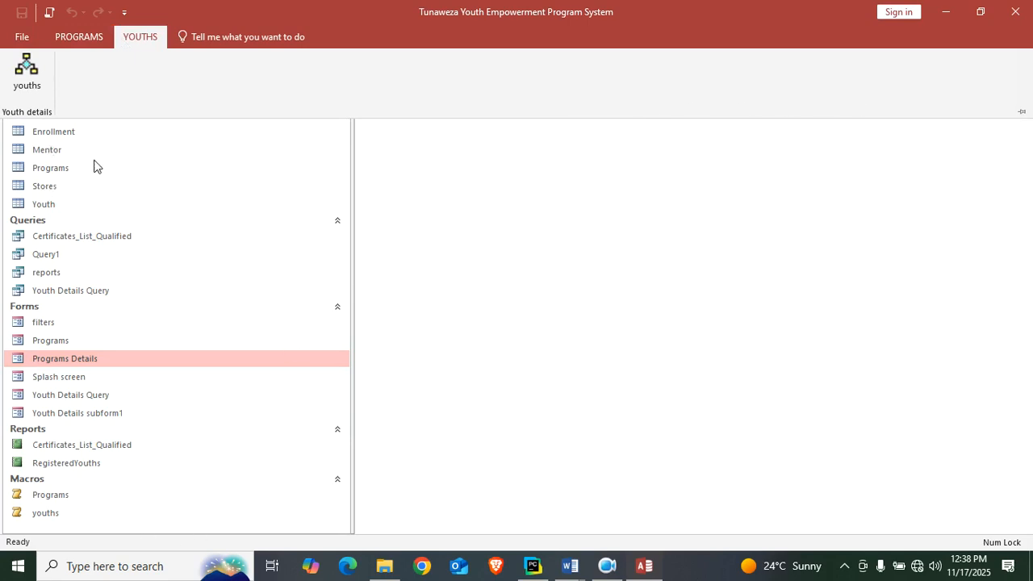
click(16, 88)
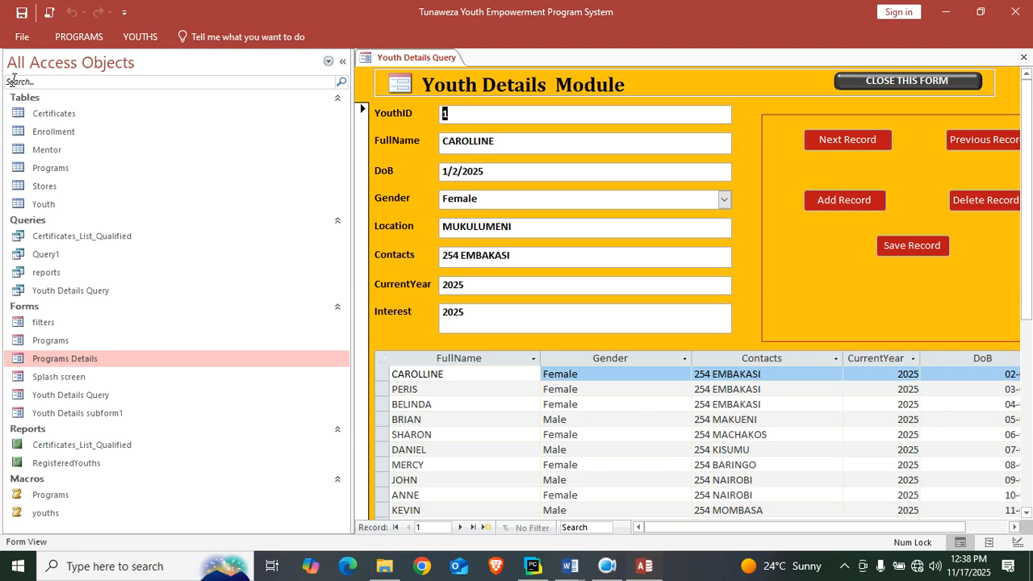
click(1023, 56)
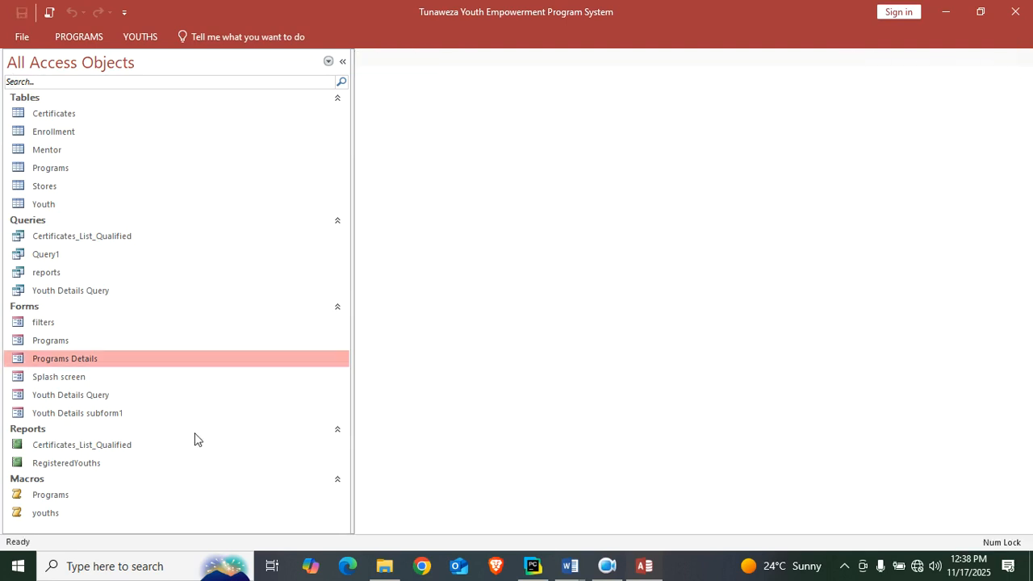
Show the Print Preview, Home, Create, External Data, Database Tools, Source Control, Add-ins and Help tabs in the ribbon customization again.
click(124, 12)
click(181, 290)
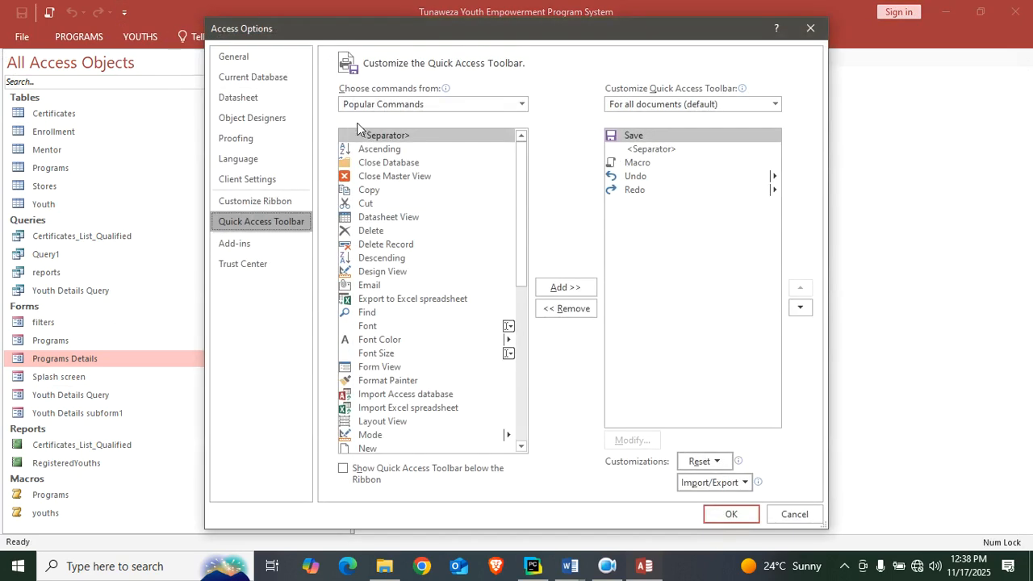
click(277, 201)
click(613, 159)
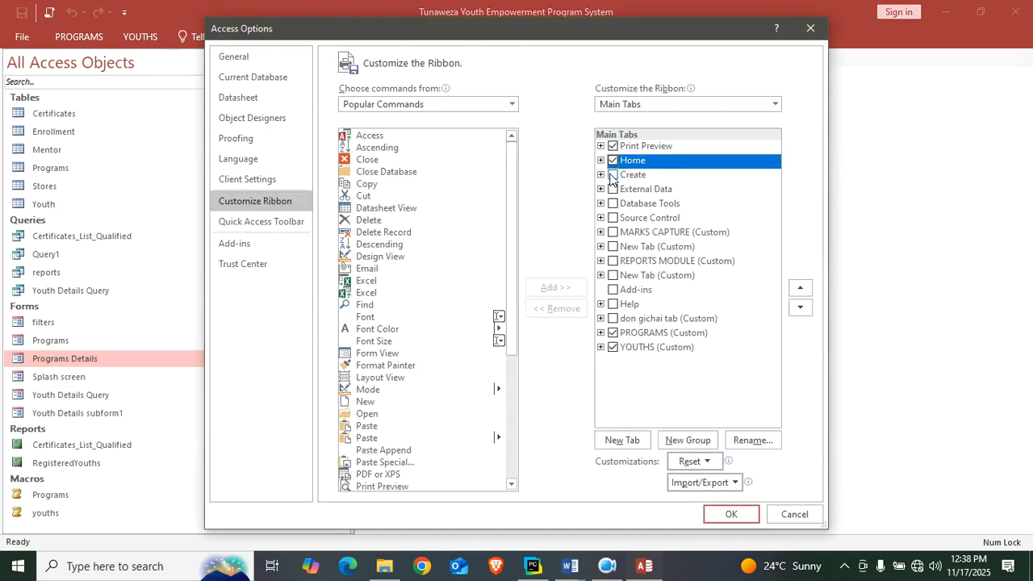
click(613, 175)
click(612, 189)
click(613, 204)
click(612, 217)
click(612, 231)
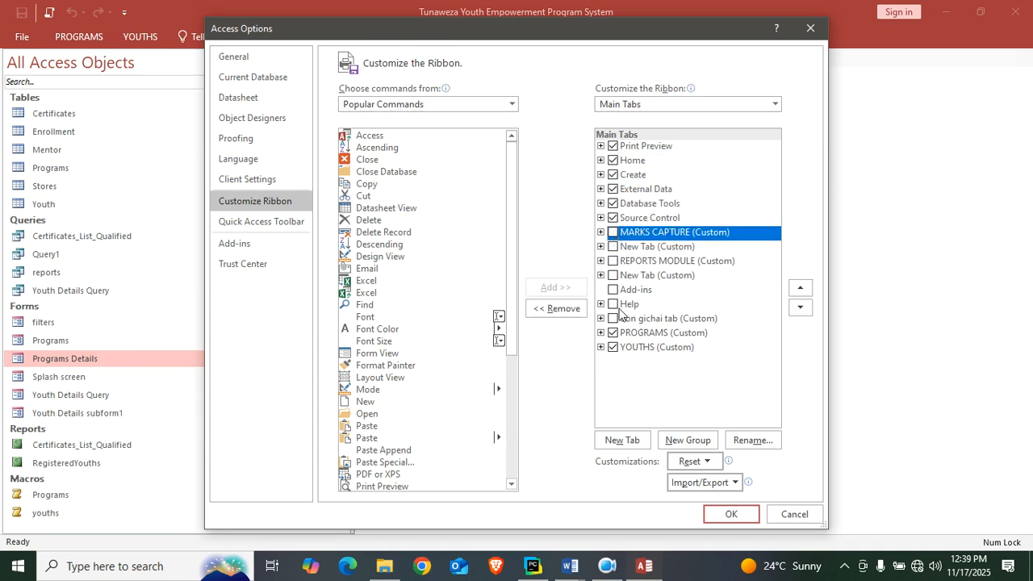
click(612, 290)
click(612, 304)
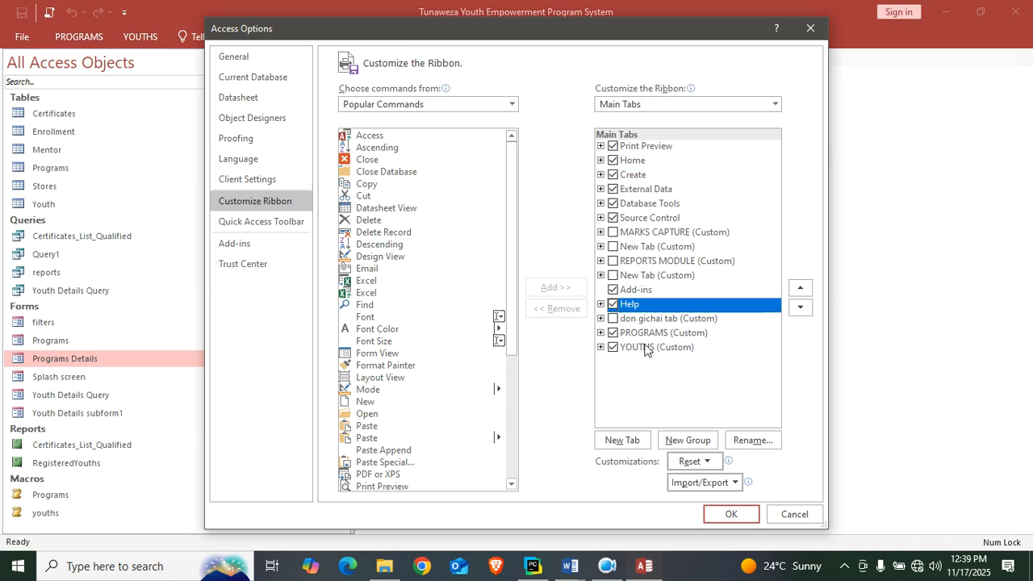
Hide the custom YOUTHS and PROGRAMS tabs, apply the ribbon changes and close the database.
click(613, 347)
click(613, 333)
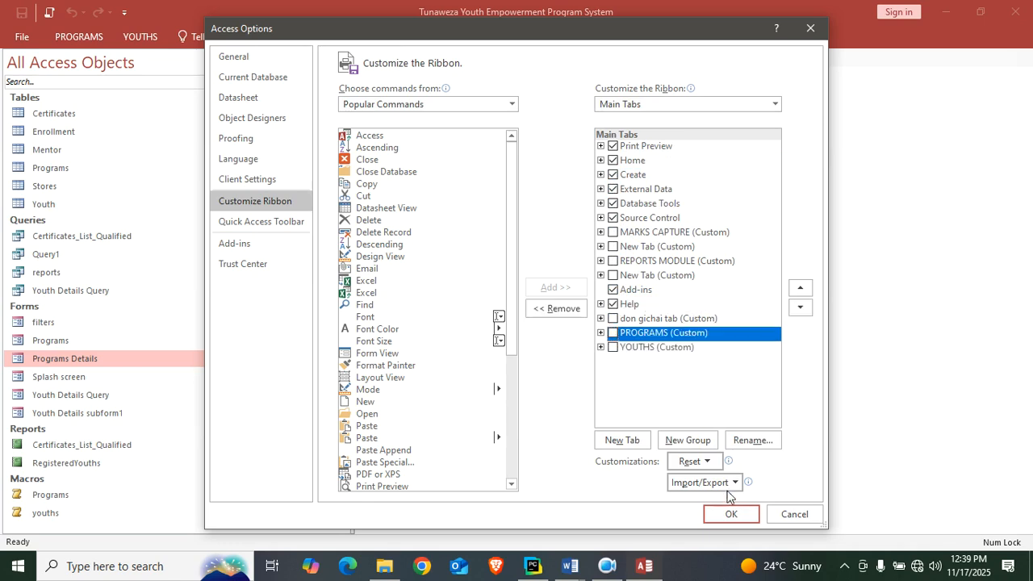
click(724, 509)
click(1015, 11)
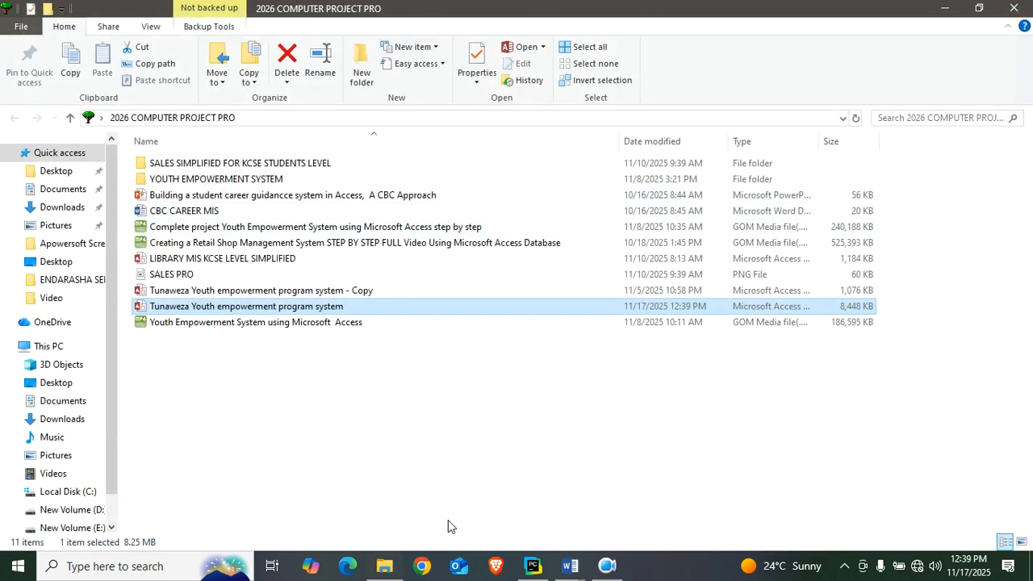